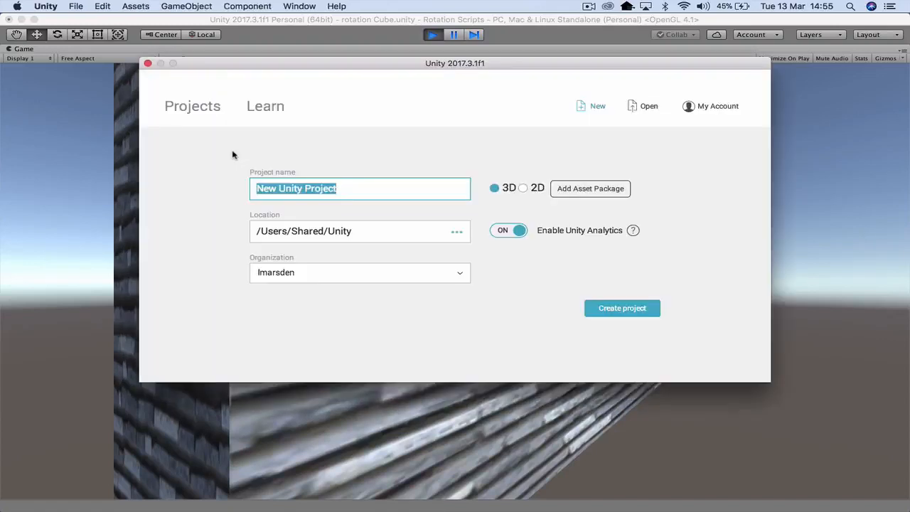
# - Create a new 3D project named "Images as Textures"
pyautogui.write('Images')
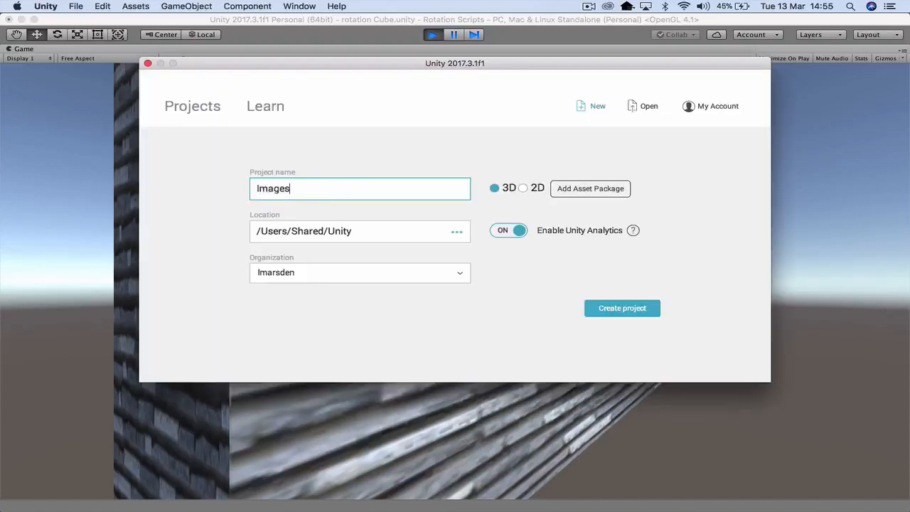
pyautogui.write(' as Textures')
pyautogui.press('Return')
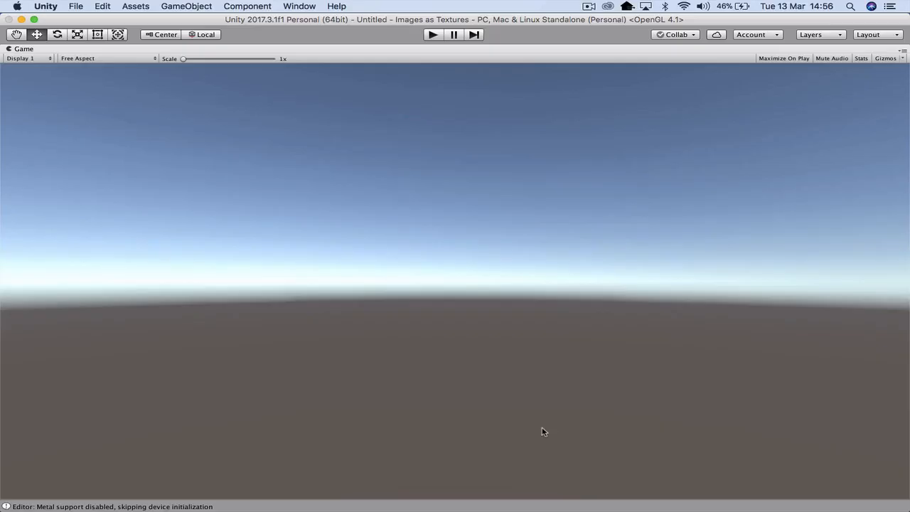
# - Switch the editor to the Default window layout
pyautogui.click(298, 7)
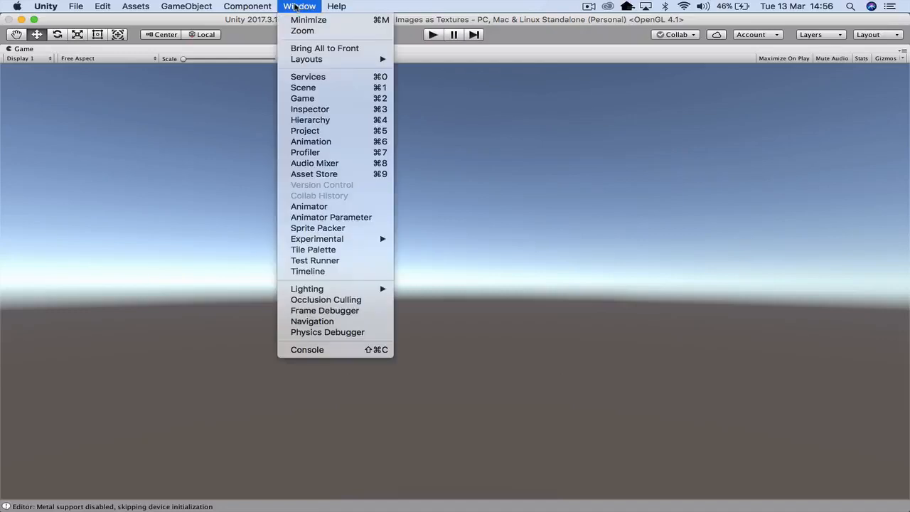
pyautogui.moveTo(315, 62)
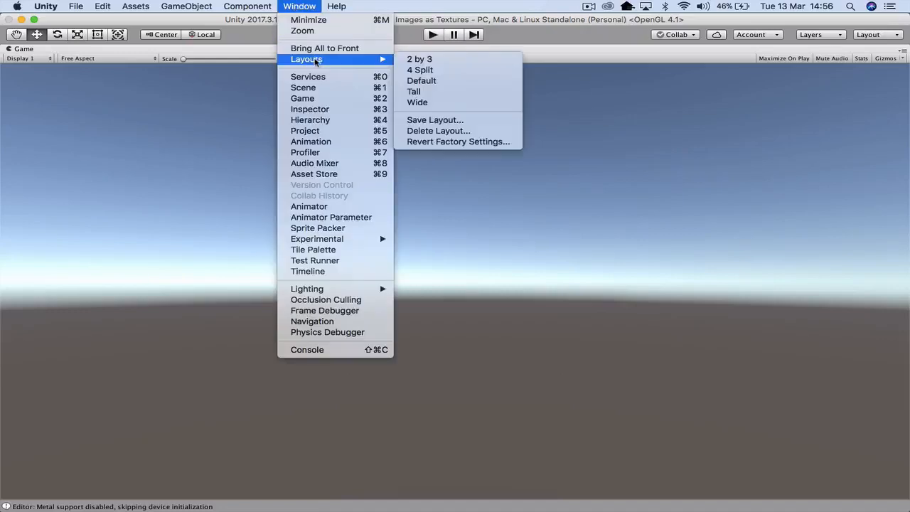
pyautogui.click(430, 80)
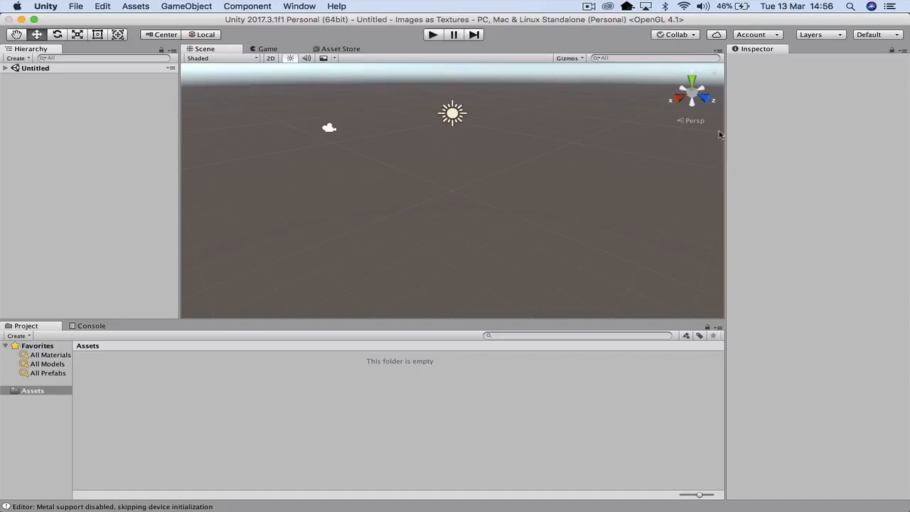
# - Add a 3D cube and scale it to about 2.5 in Y and 9.16 in Z to form a wall
pyautogui.click(190, 6)
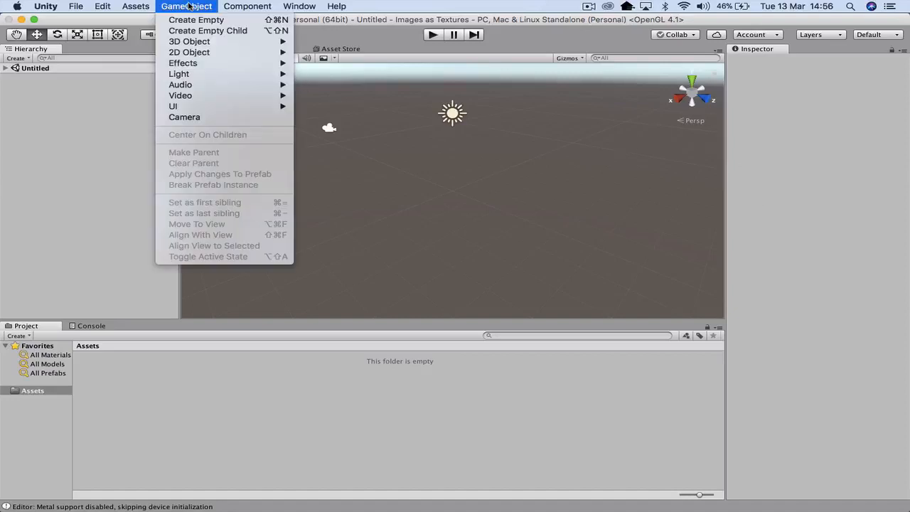
pyautogui.moveTo(195, 42)
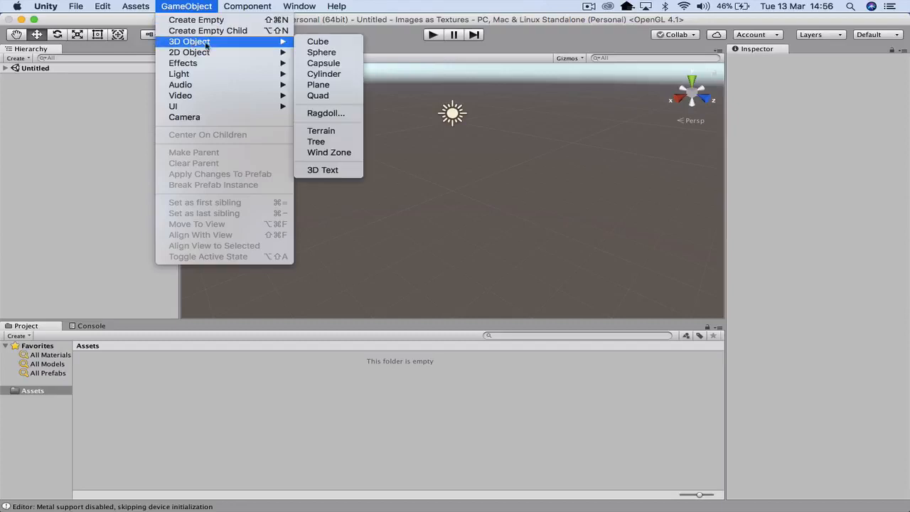
pyautogui.click(318, 42)
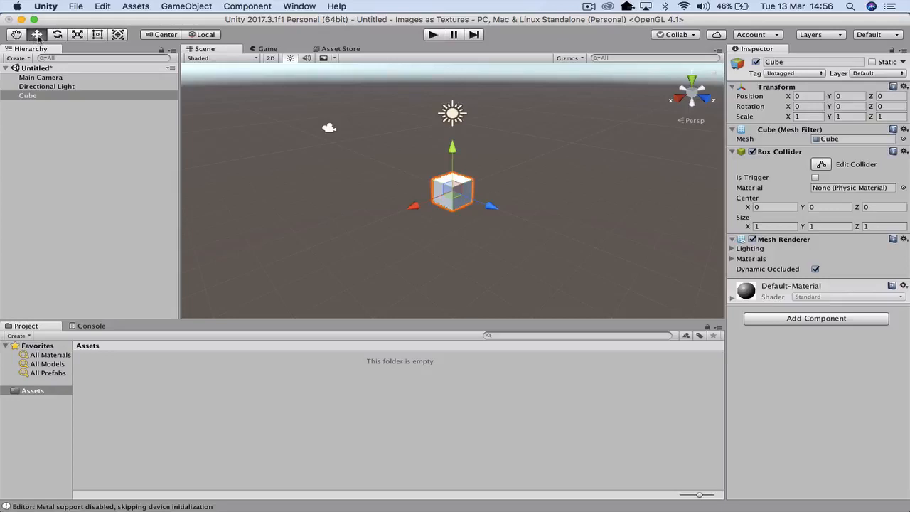
pyautogui.click(78, 35)
pyautogui.moveTo(456, 150); pyautogui.dragTo(458, 91)
pyautogui.moveTo(493, 208); pyautogui.dragTo(711, 301)
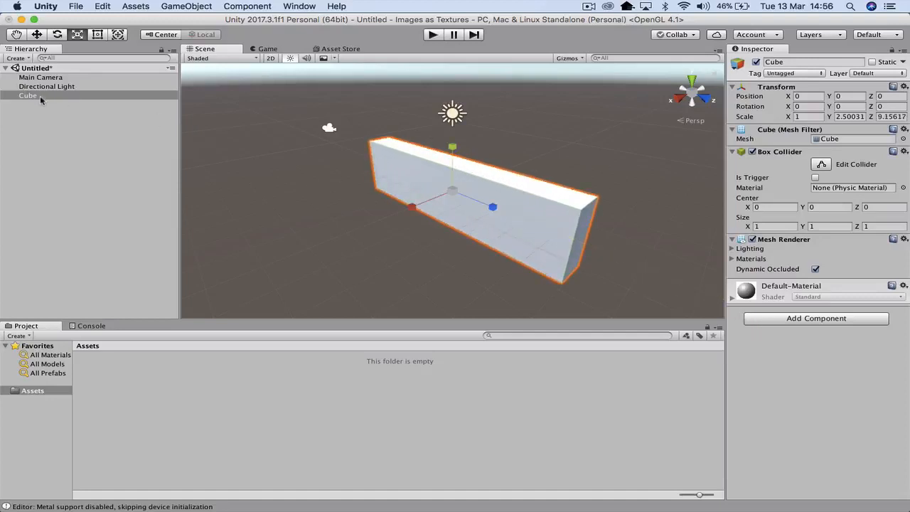
# - Rename the Cube object as Wall
pyautogui.click(47, 79)
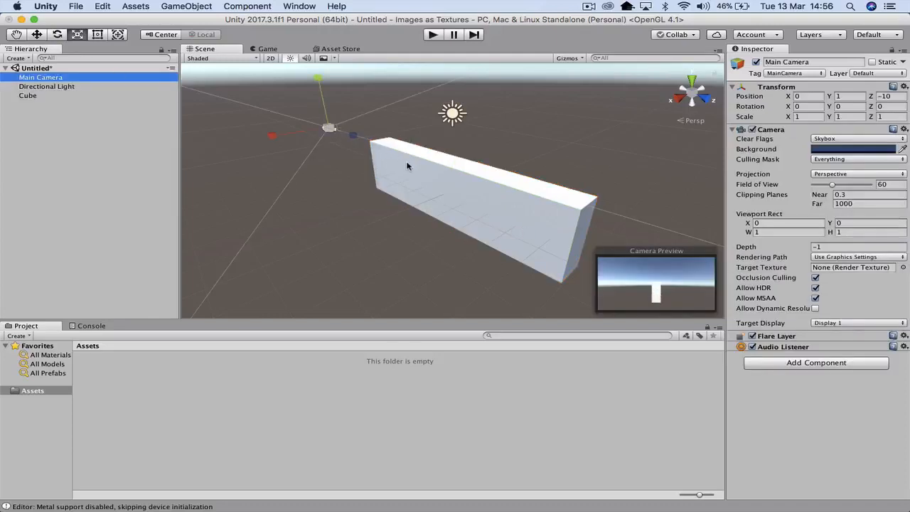
pyautogui.click(28, 96)
pyautogui.rightClick(29, 97)
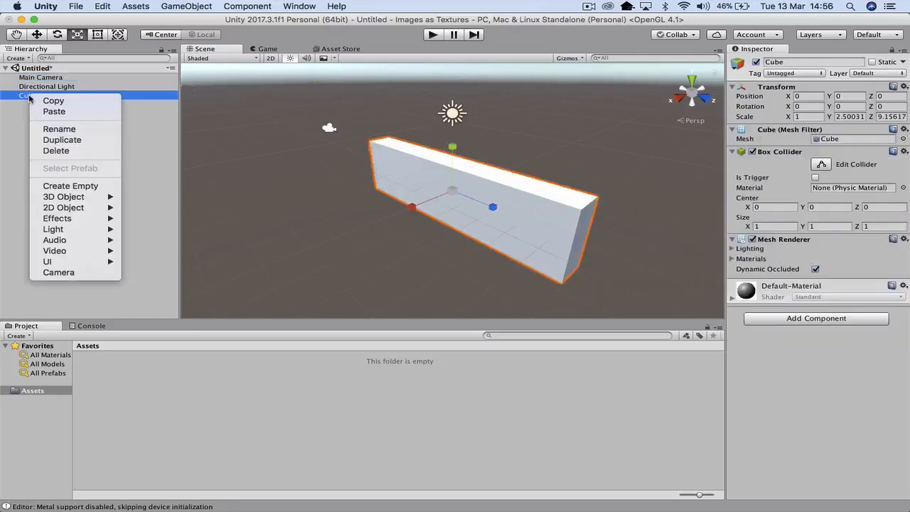
pyautogui.click(59, 129)
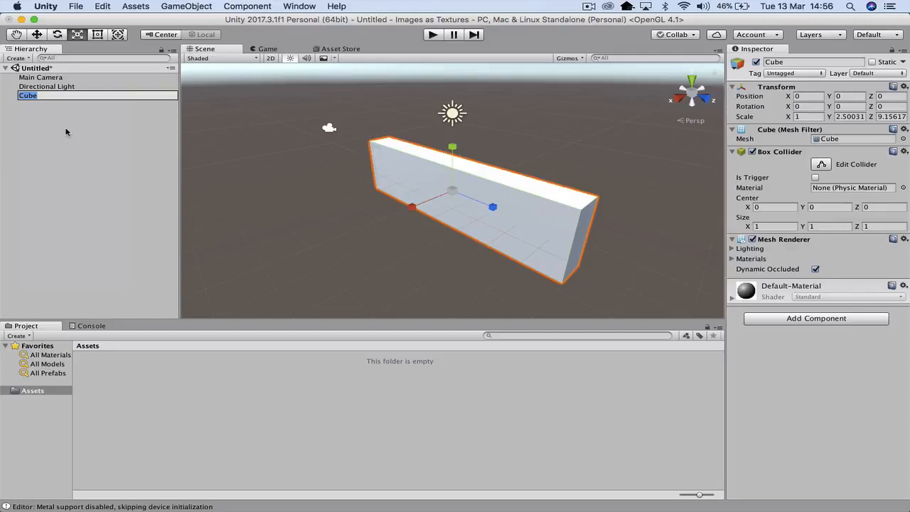
pyautogui.write('Wall')
pyautogui.click(63, 132)
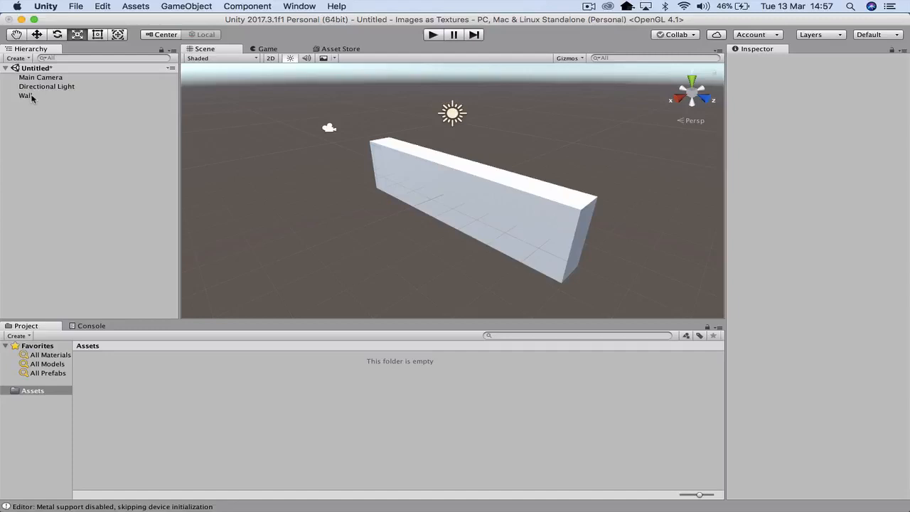
# - Rotate the Wall with the combined transform tool to about 80° around its Y axis
pyautogui.click(118, 34)
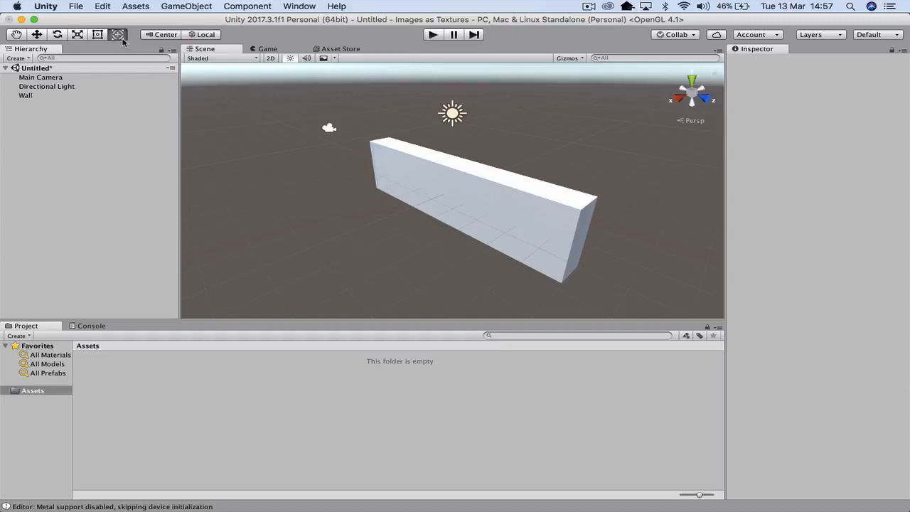
pyautogui.click(30, 95)
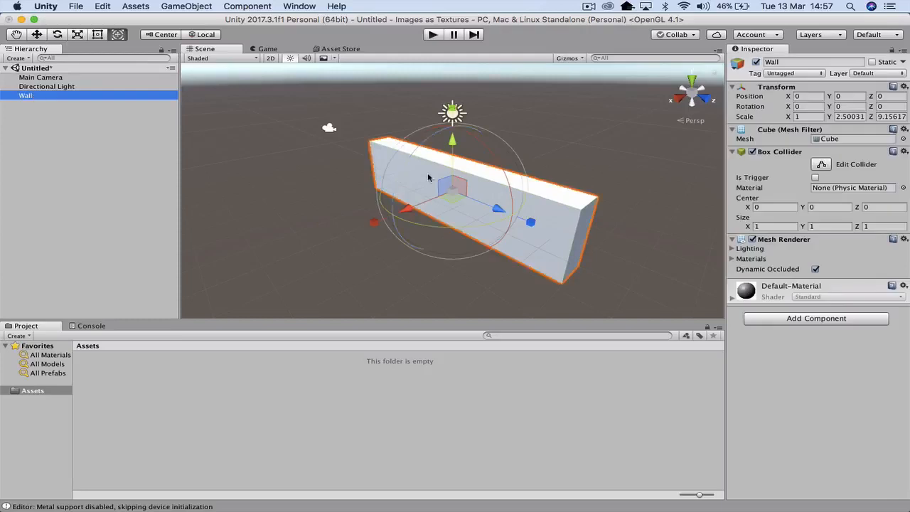
pyautogui.click(459, 229)
pyautogui.moveTo(458, 229); pyautogui.dragTo(211, 139)
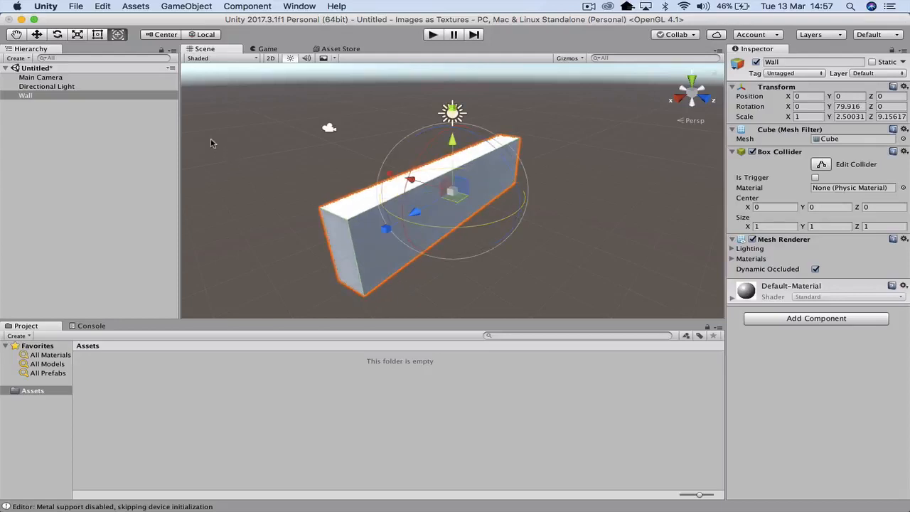
# - Check how the wall looks through the Main Camera and in a short play-mode run
pyautogui.click(46, 78)
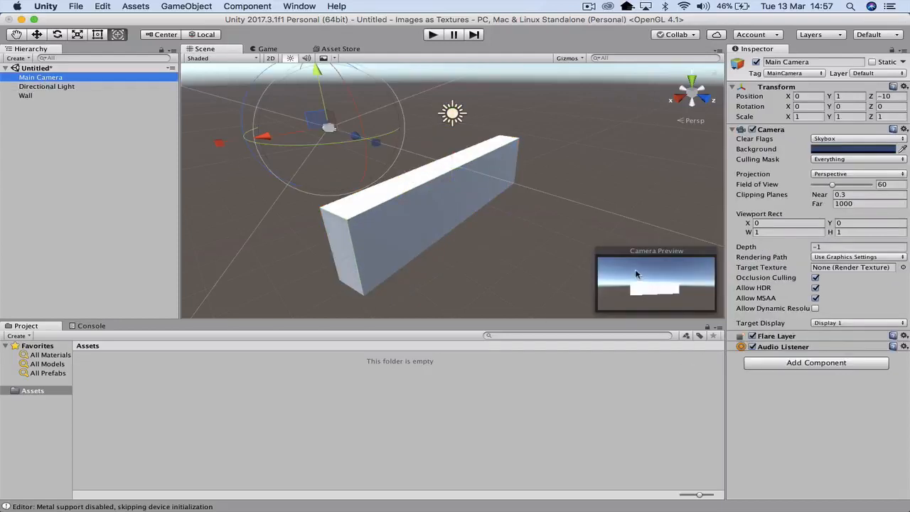
pyautogui.click(433, 35)
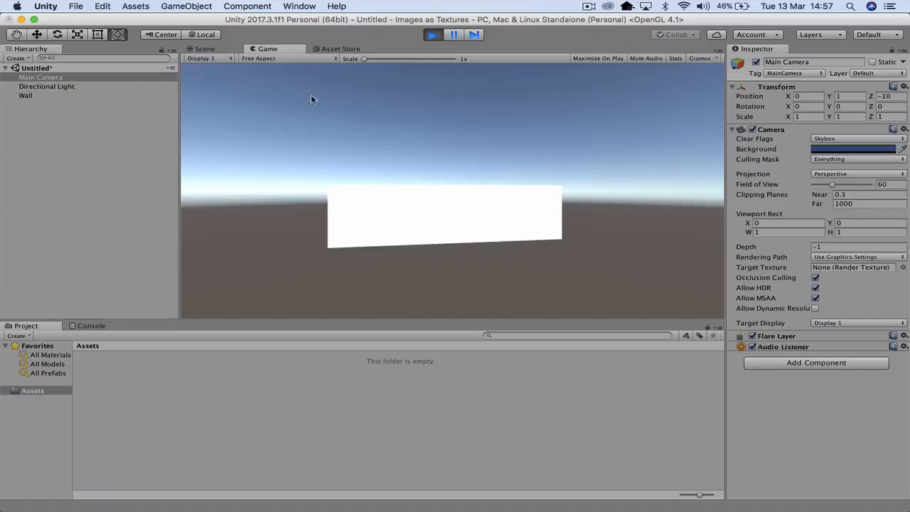
pyautogui.click(432, 35)
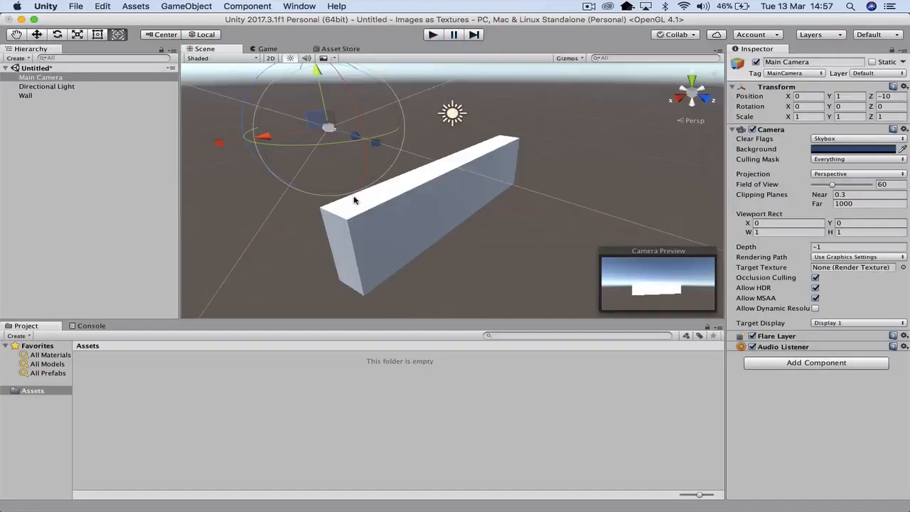
# - Rotate the Wall to about 47° around its Y axis and check the view in play mode
pyautogui.click(368, 226)
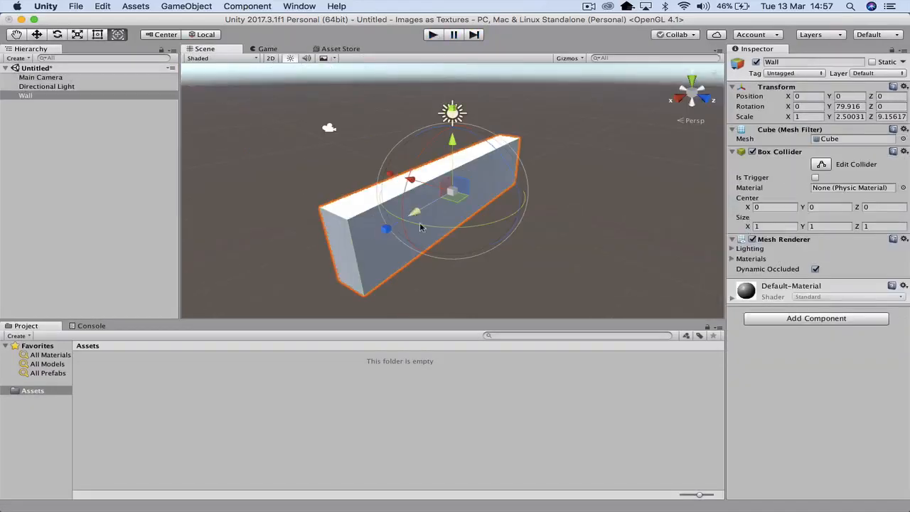
pyautogui.moveTo(426, 222); pyautogui.dragTo(504, 226)
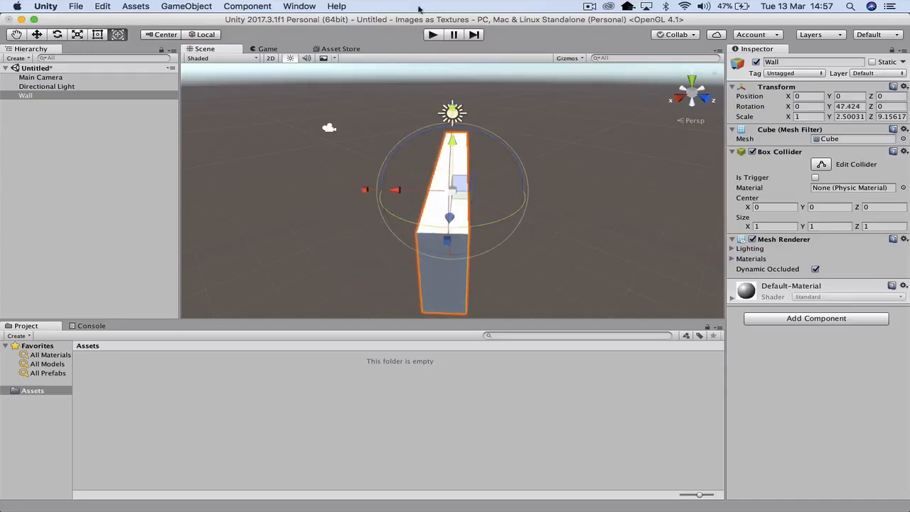
pyautogui.click(431, 34)
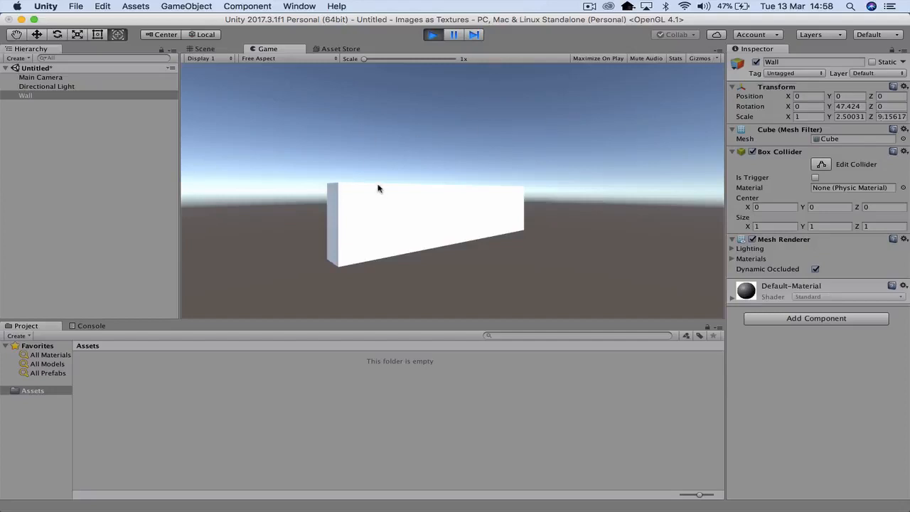
pyautogui.click(433, 35)
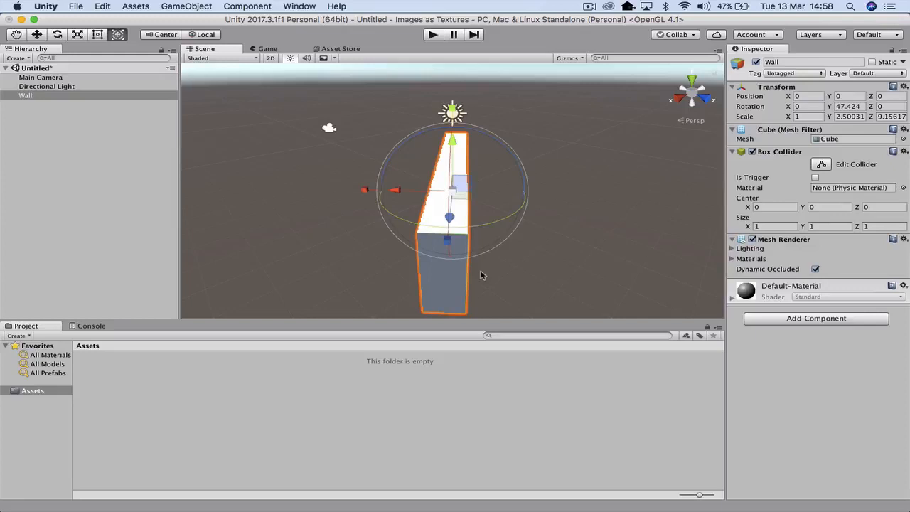
# - Create a folder named Materials in the project's Assets
pyautogui.rightClick(197, 388)
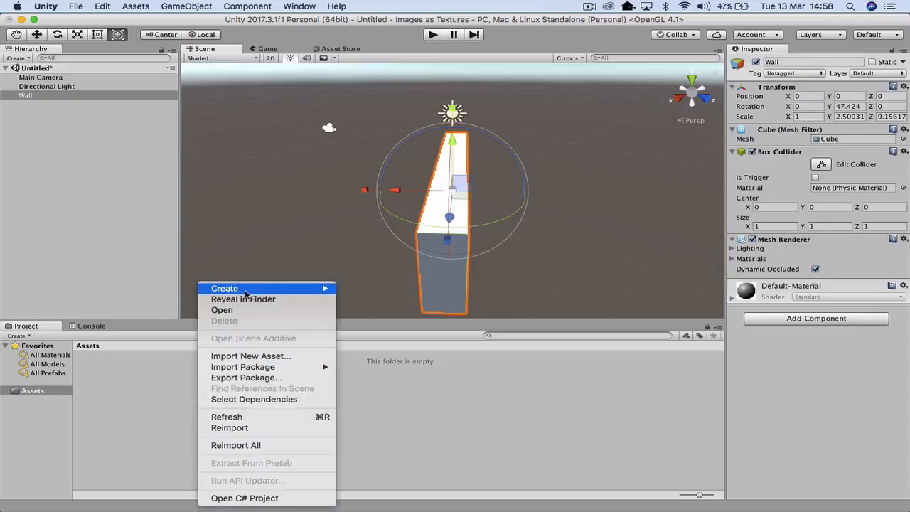
pyautogui.moveTo(245, 292)
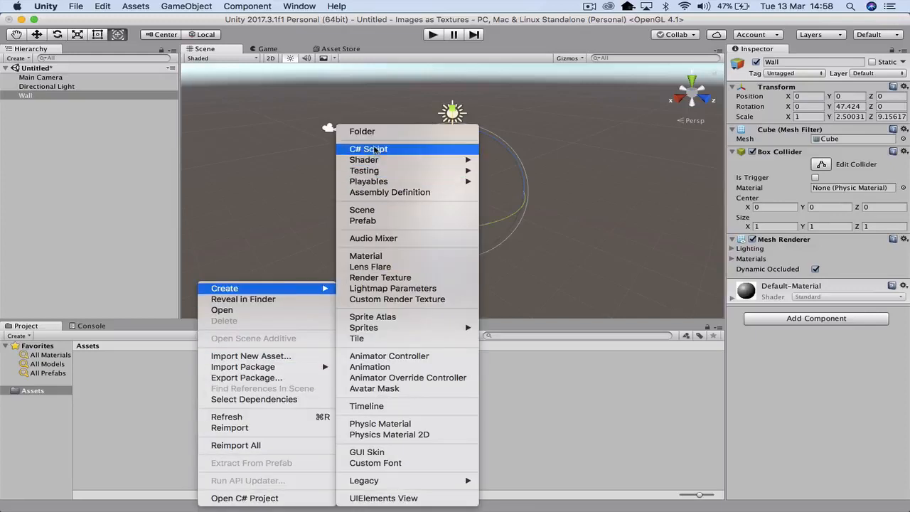
pyautogui.click(381, 132)
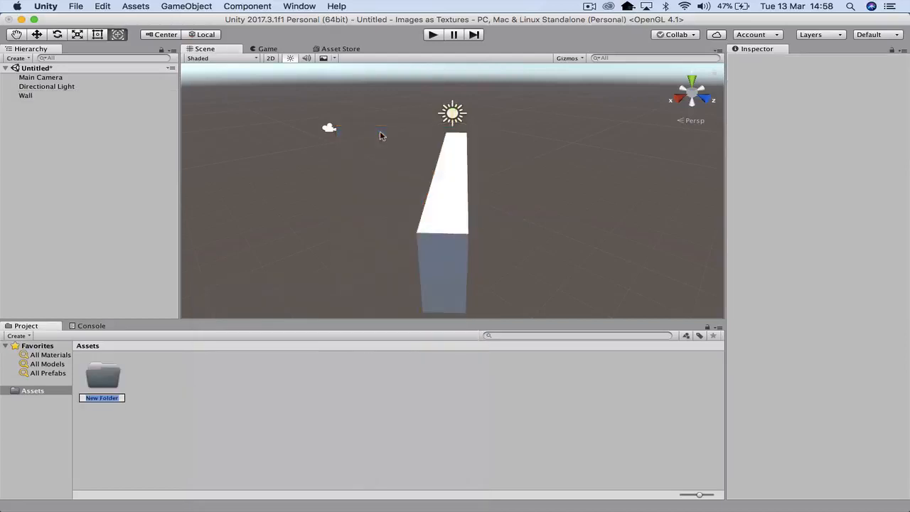
pyautogui.write('Materials')
pyautogui.press('Return')
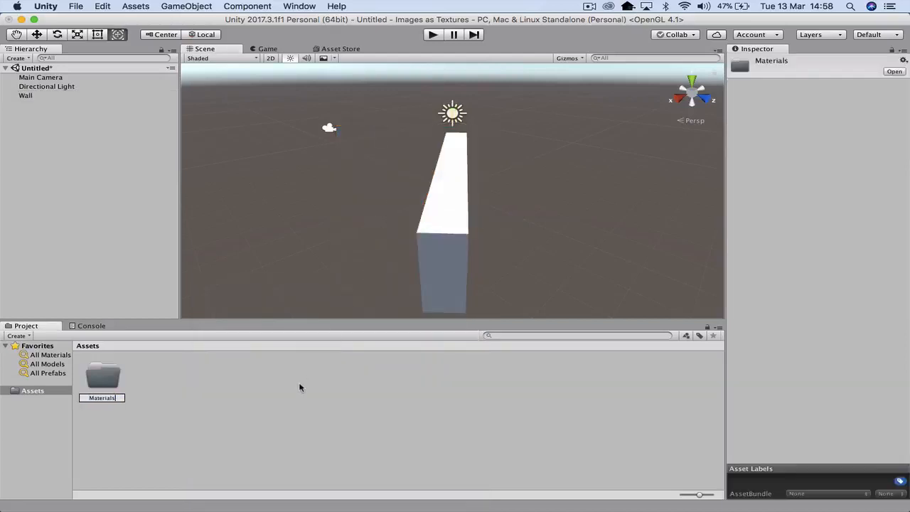
# - Create a second folder named images in Assets, beside the Materials folder
pyautogui.rightClick(189, 371)
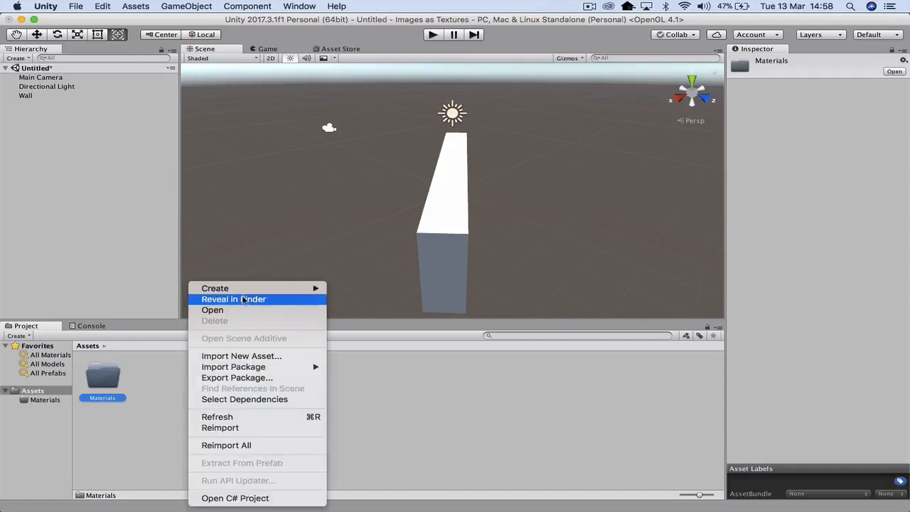
pyautogui.moveTo(246, 289)
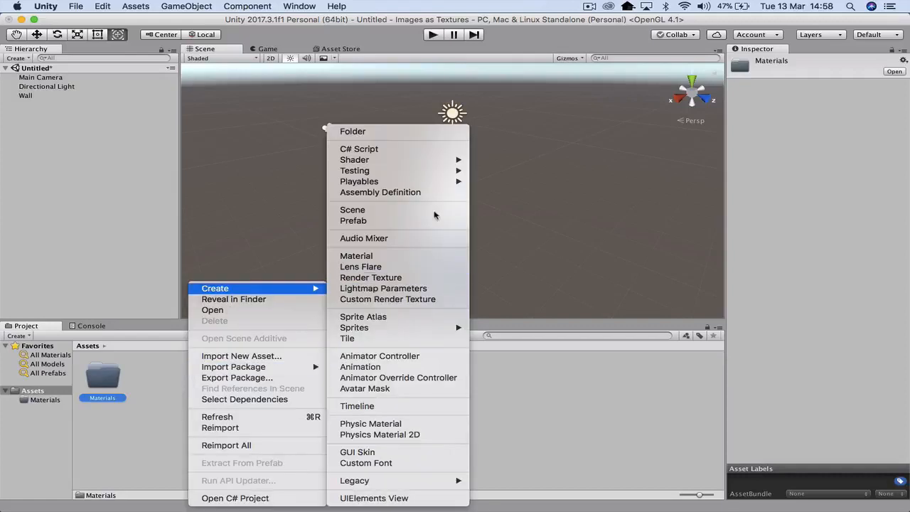
pyautogui.click(419, 132)
pyautogui.write('images')
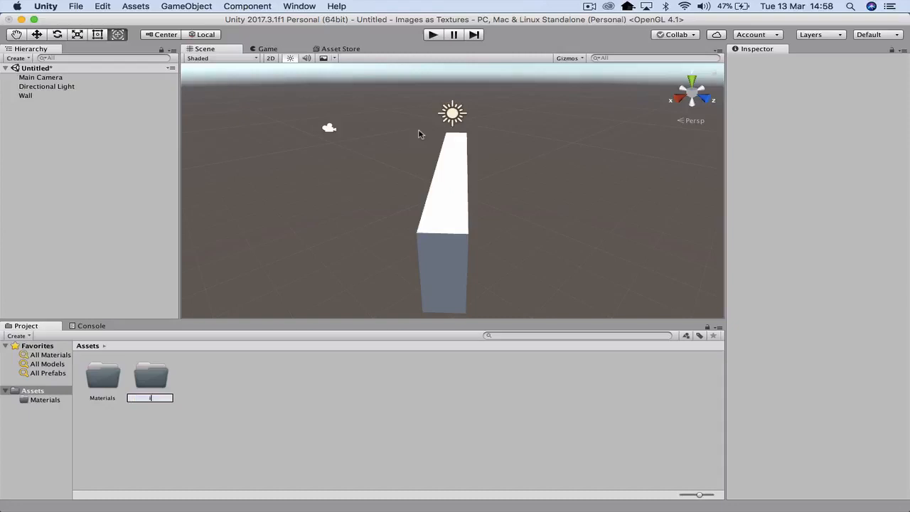
pyautogui.press('Return')
# - Create a new material named wall01 inside the Materials folder
pyautogui.doubleClick(99, 385)
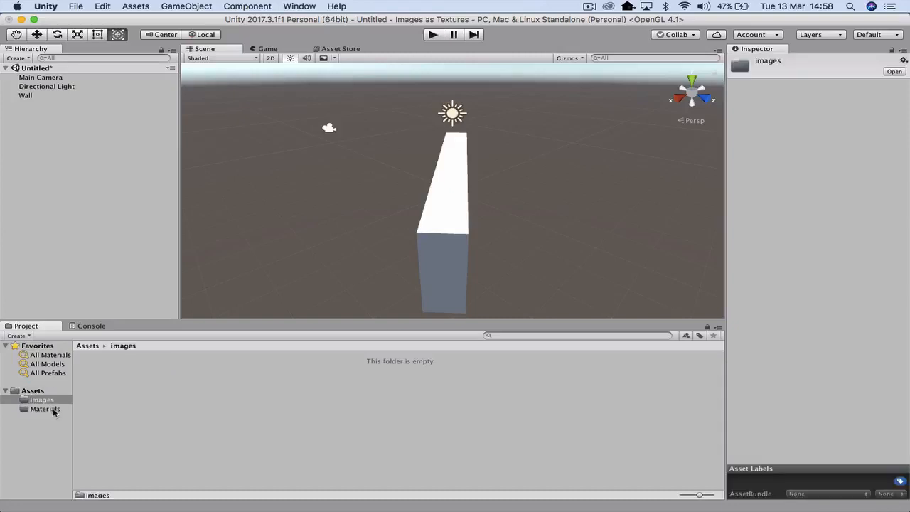
pyautogui.click(53, 410)
pyautogui.rightClick(122, 379)
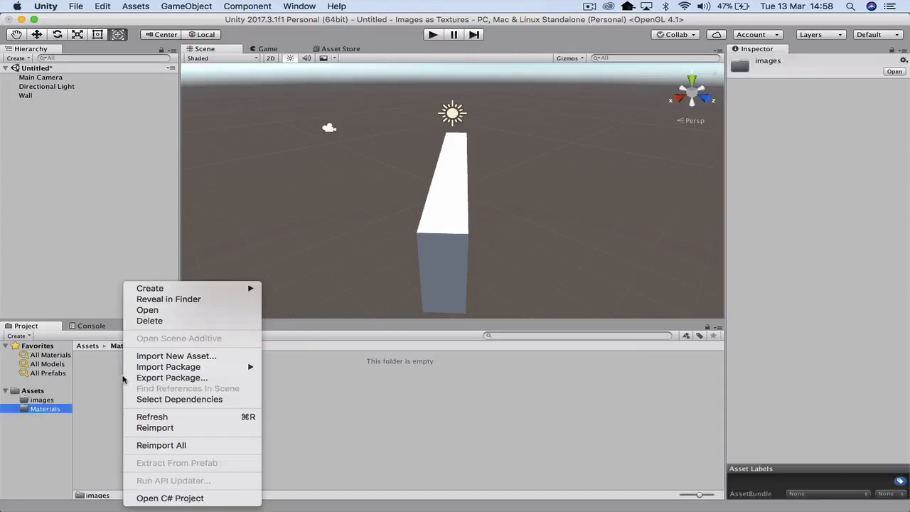
pyautogui.moveTo(191, 289)
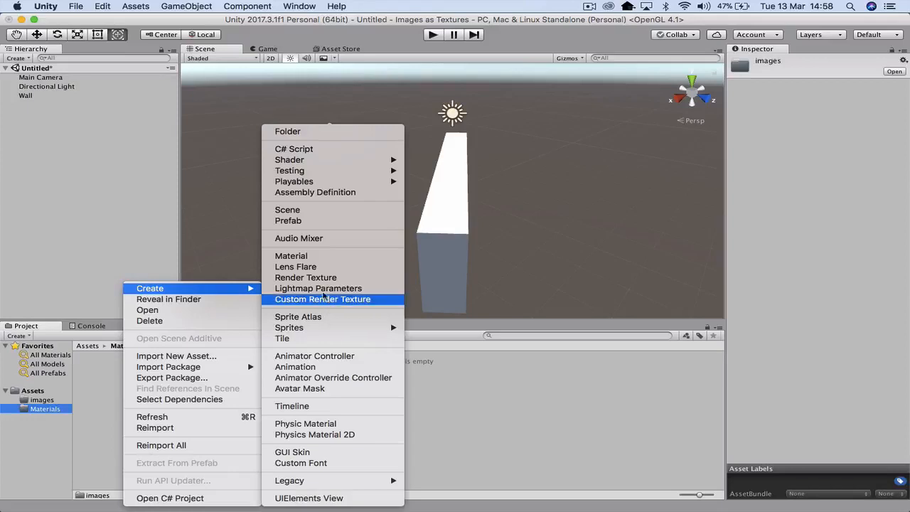
pyautogui.click(310, 257)
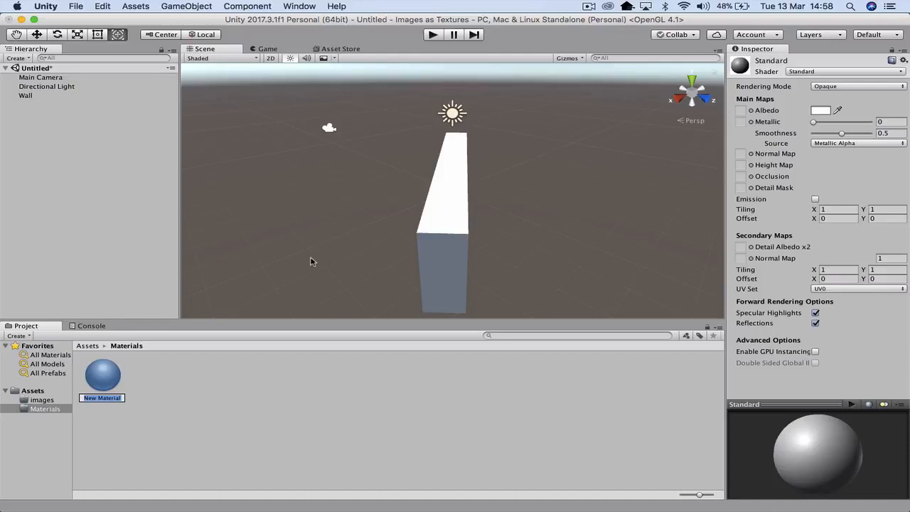
pyautogui.write('wall01')
pyautogui.press('Return')
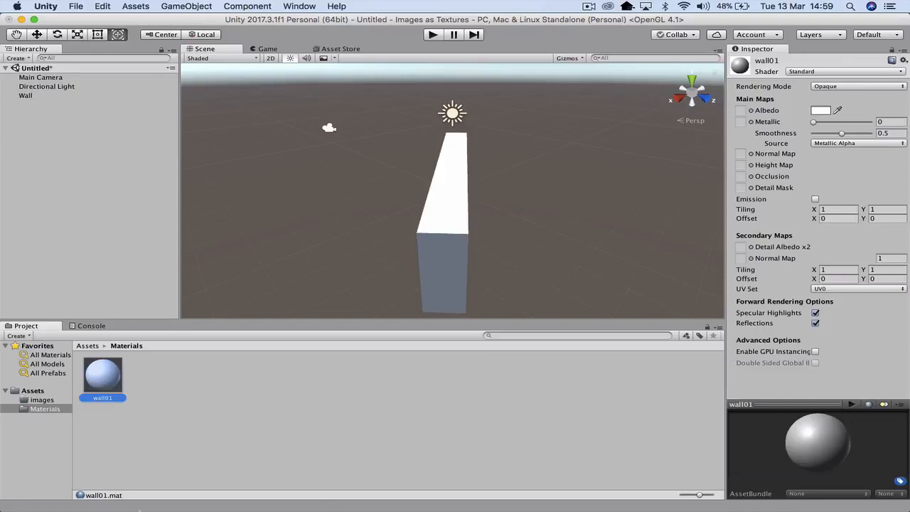
# - Switch to Chrome and run a Google image search for "seamless textures wall"
pyautogui.moveTo(166, 506)
pyautogui.click(338, 488)
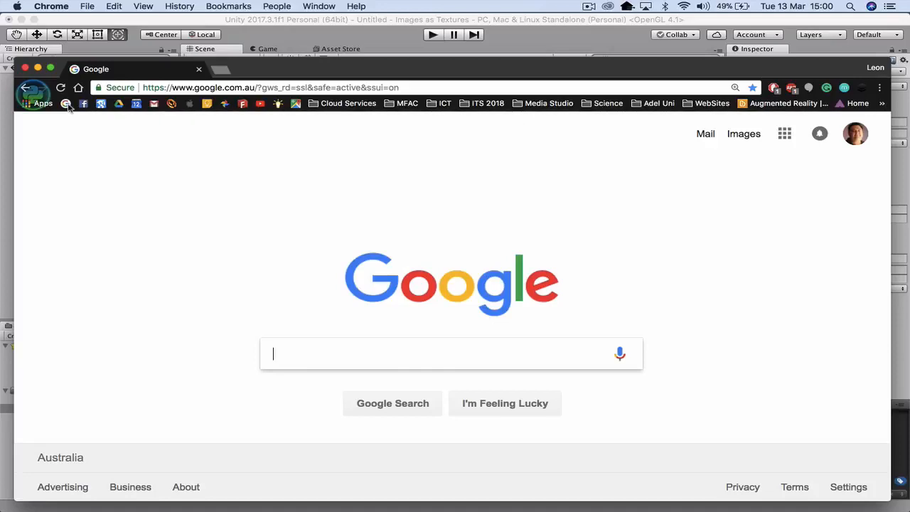
pyautogui.write('seamless textures wall')
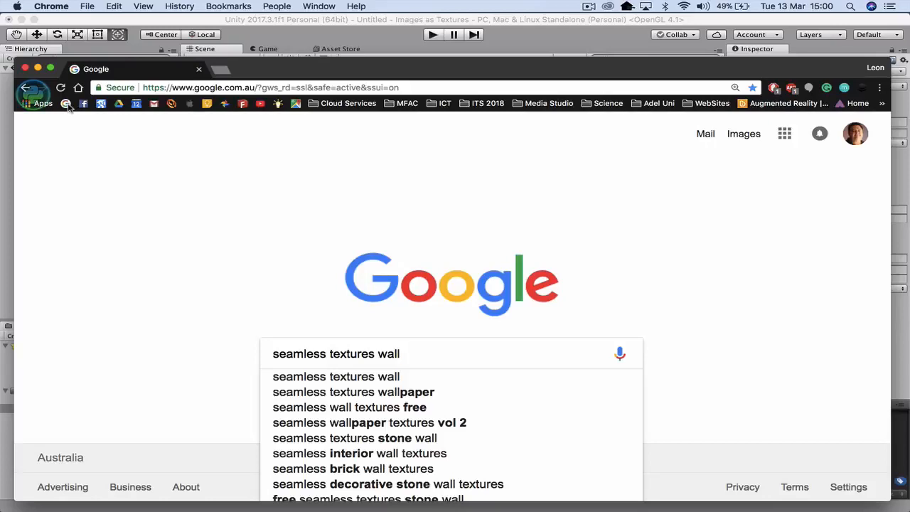
pyautogui.press('Return')
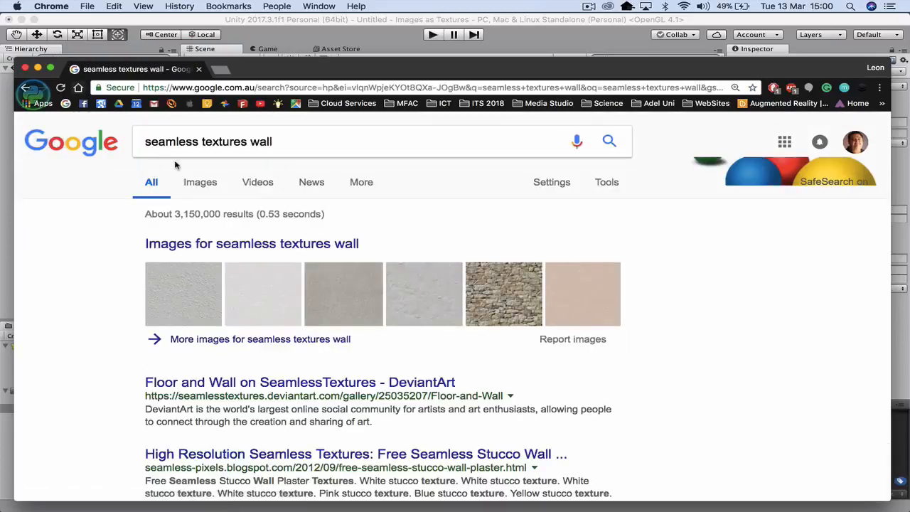
pyautogui.click(196, 184)
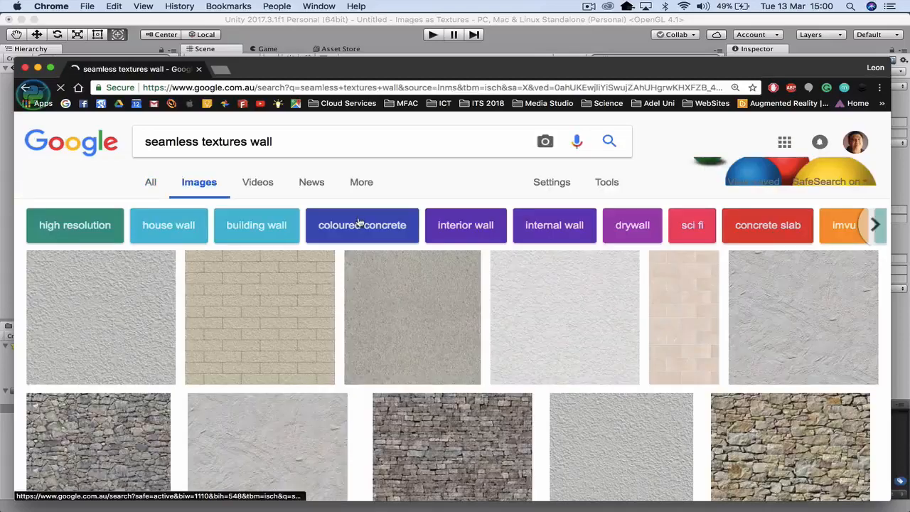
# - Save the dark grey stacked stone wall image from the search results as greyWall in the Textures folder, in JPEG format
pyautogui.scroll(-1, 376, 299)
pyautogui.scroll(-15, 375, 300)
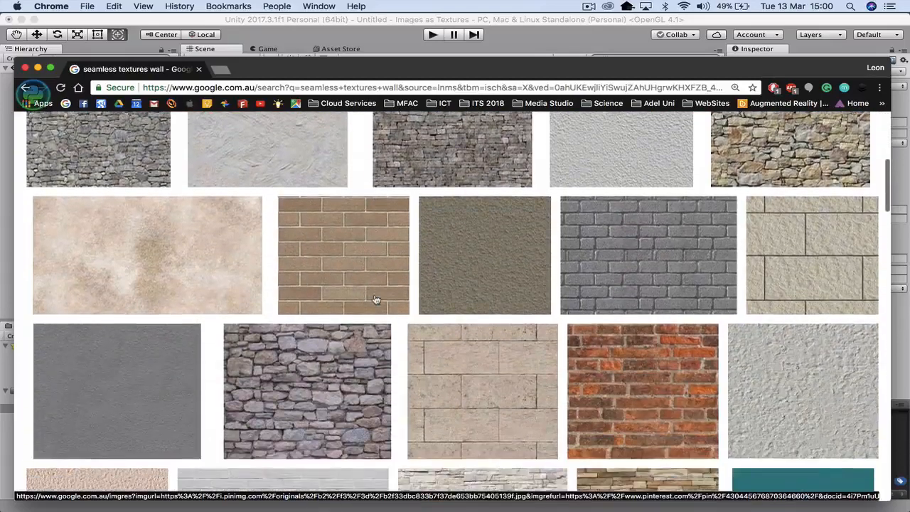
pyautogui.scroll(-15, 376, 299)
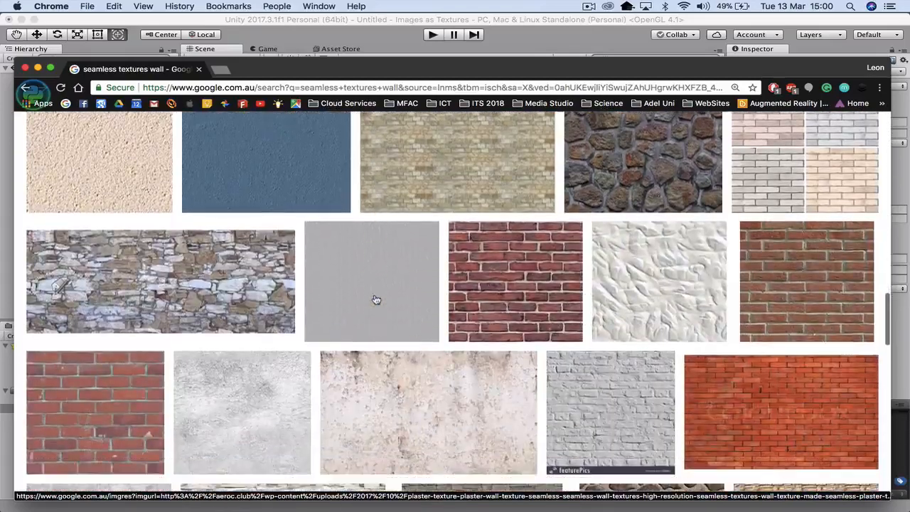
pyautogui.scroll(-12, 376, 299)
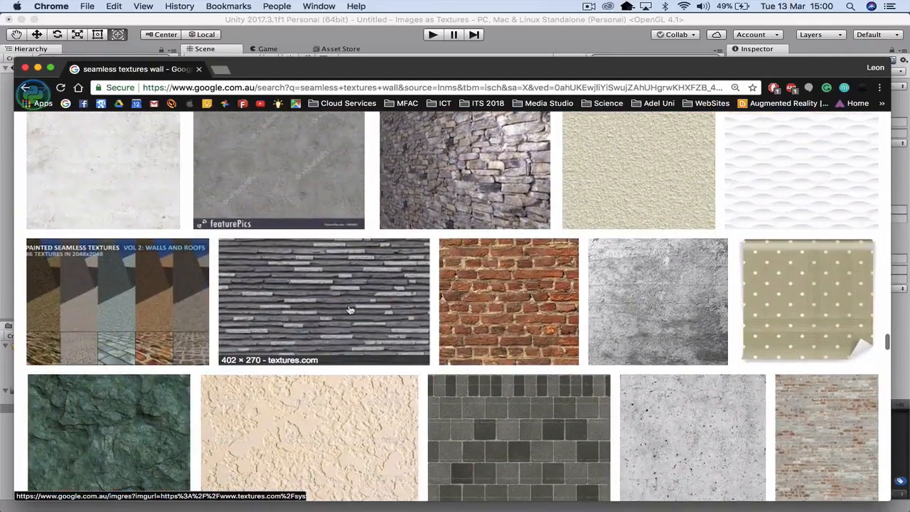
pyautogui.click(351, 310)
pyautogui.rightClick(261, 309)
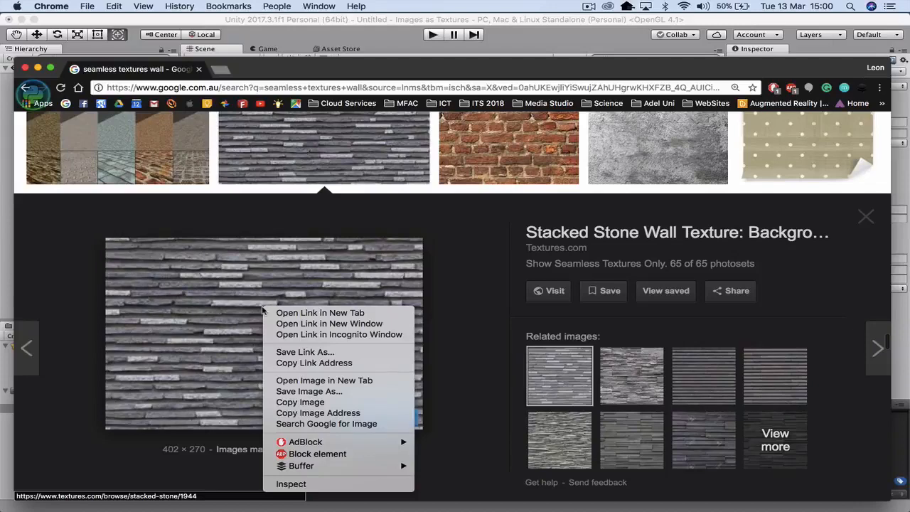
pyautogui.click(313, 391)
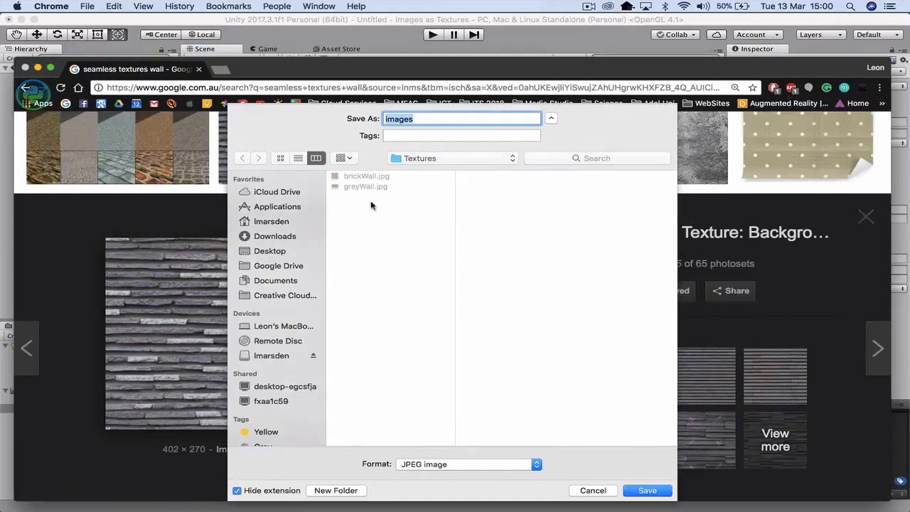
pyautogui.click(373, 187)
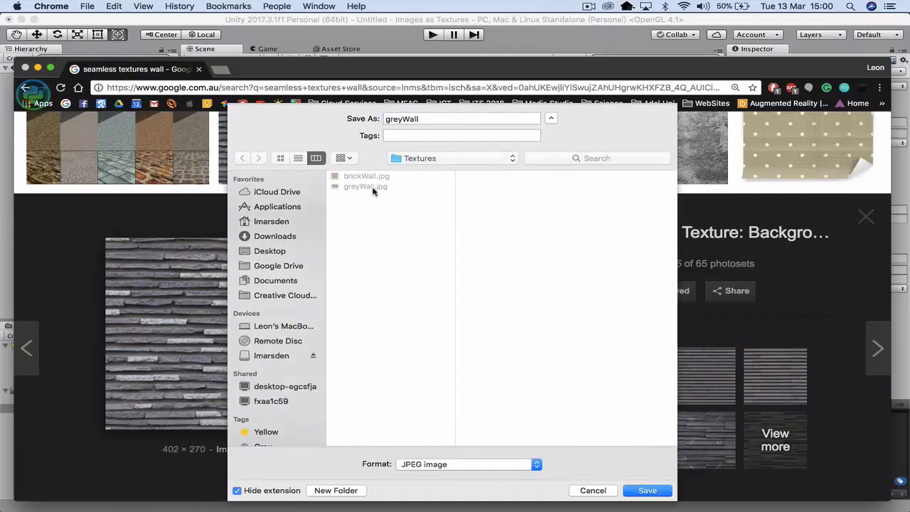
pyautogui.click(646, 490)
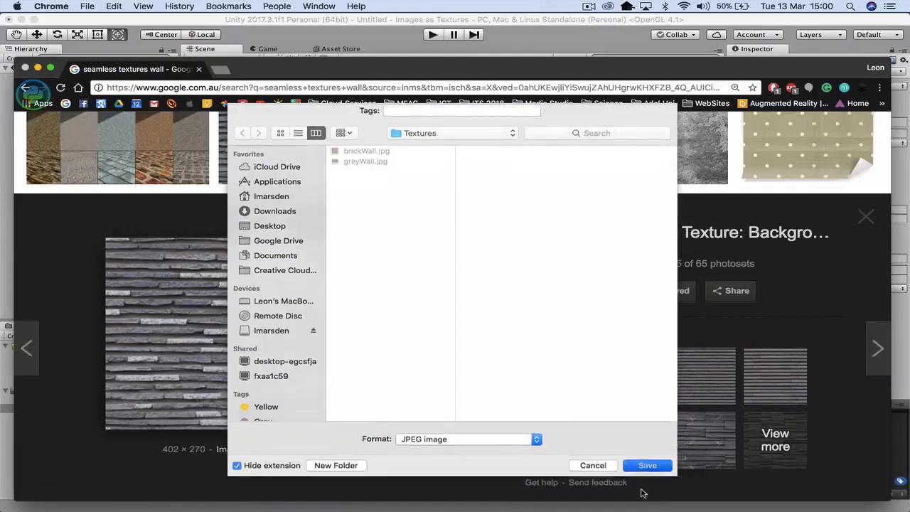
# - Browse back through the wall texture image results up to the start of the list
pyautogui.scroll(10, 403, 178)
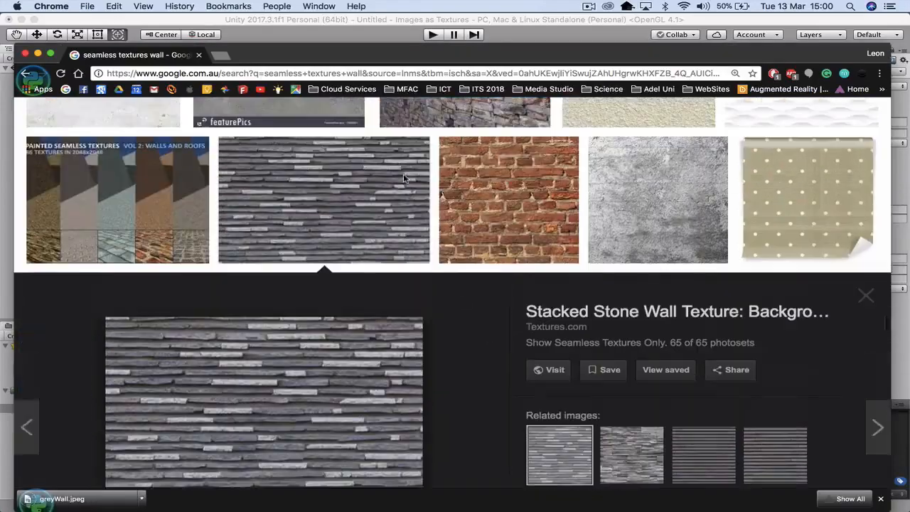
pyautogui.scroll(10, 403, 178)
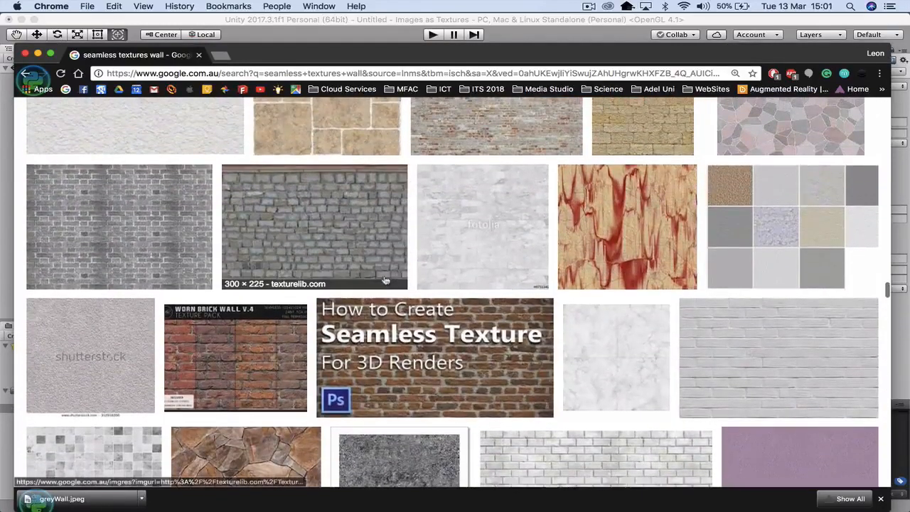
pyautogui.scroll(10, 384, 285)
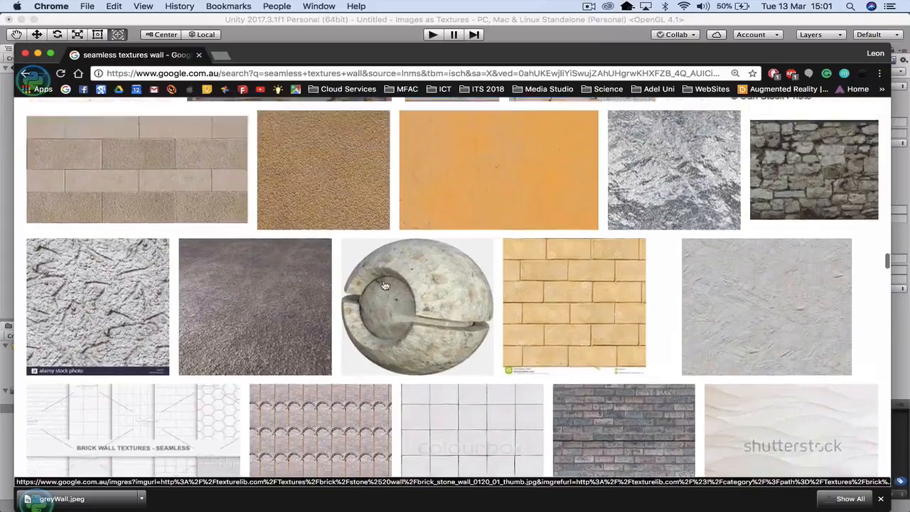
pyautogui.scroll(5, 383, 285)
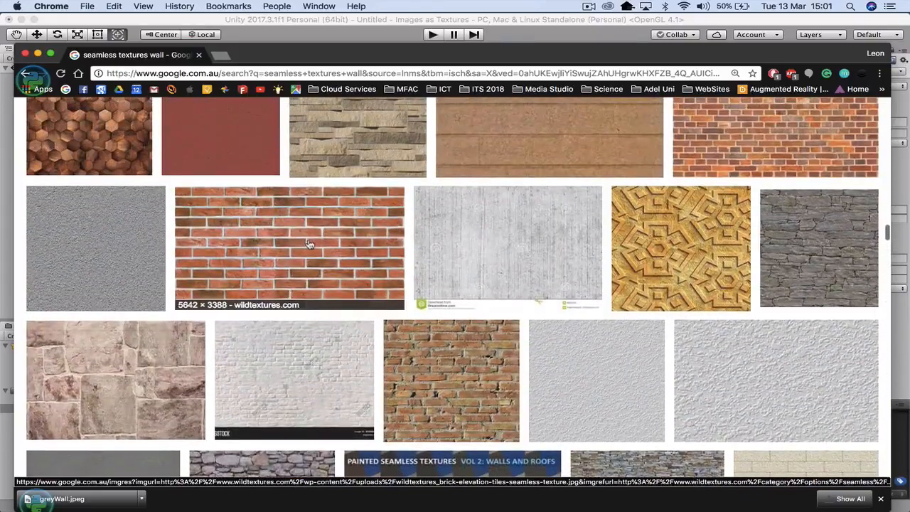
pyautogui.scroll(10, 504, 243)
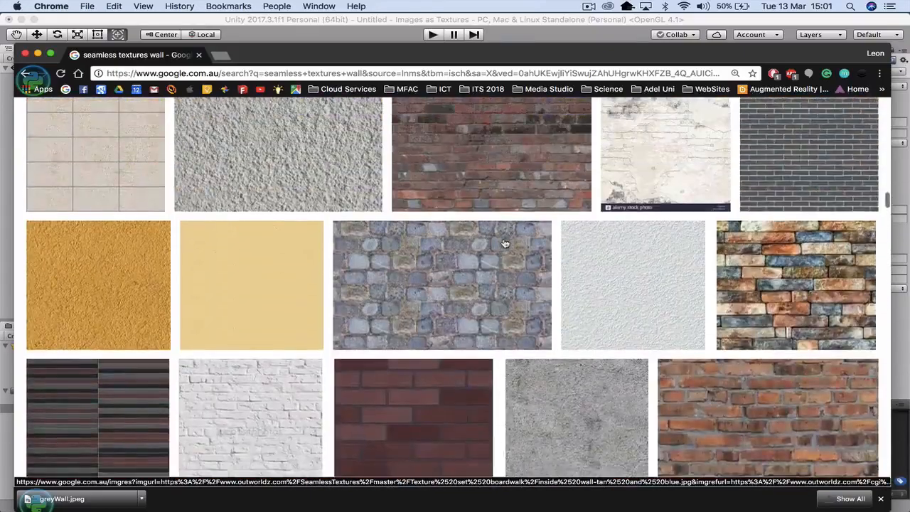
pyautogui.scroll(10, 504, 244)
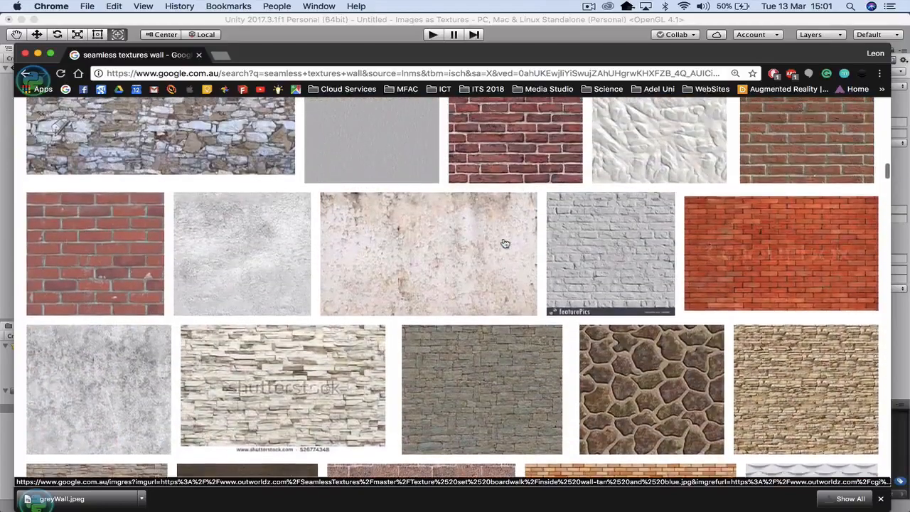
pyautogui.scroll(10, 504, 244)
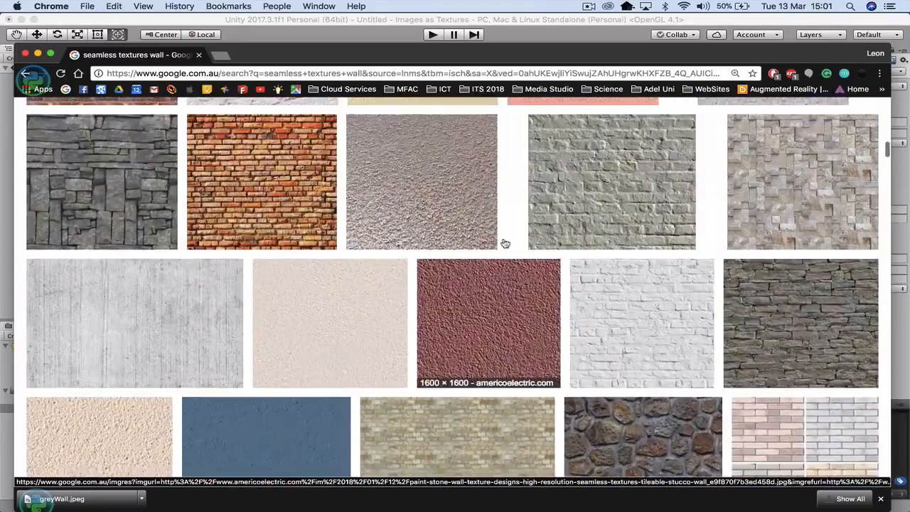
pyautogui.scroll(5, 504, 244)
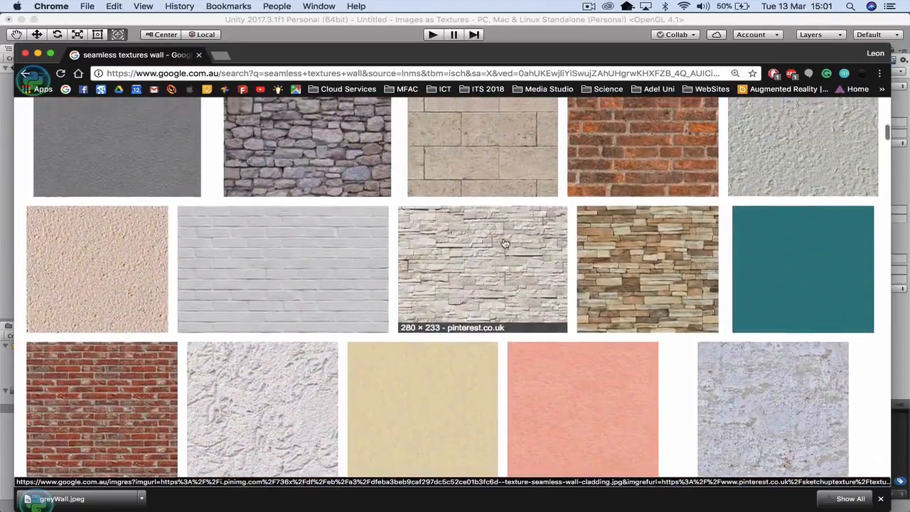
pyautogui.scroll(8, 504, 243)
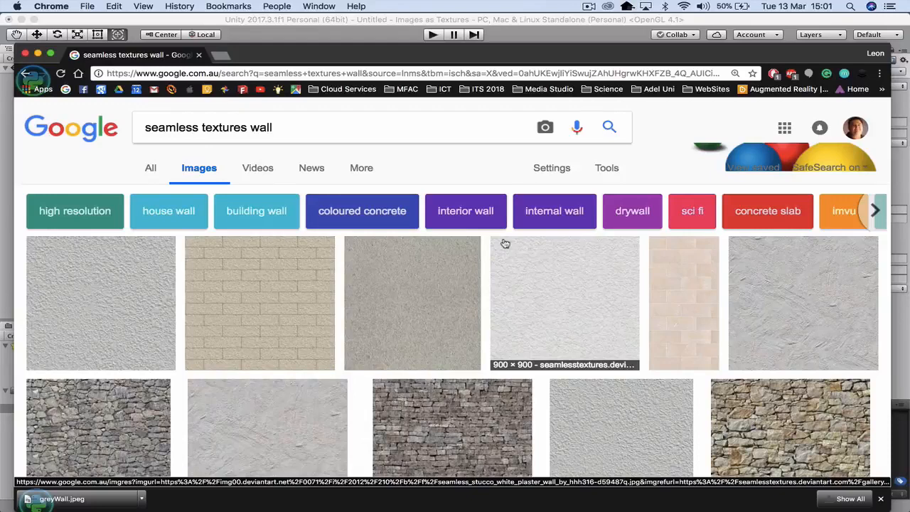
# - Change the image search to "seamless textures wood"
pyautogui.doubleClick(253, 125)
pyautogui.write('wood')
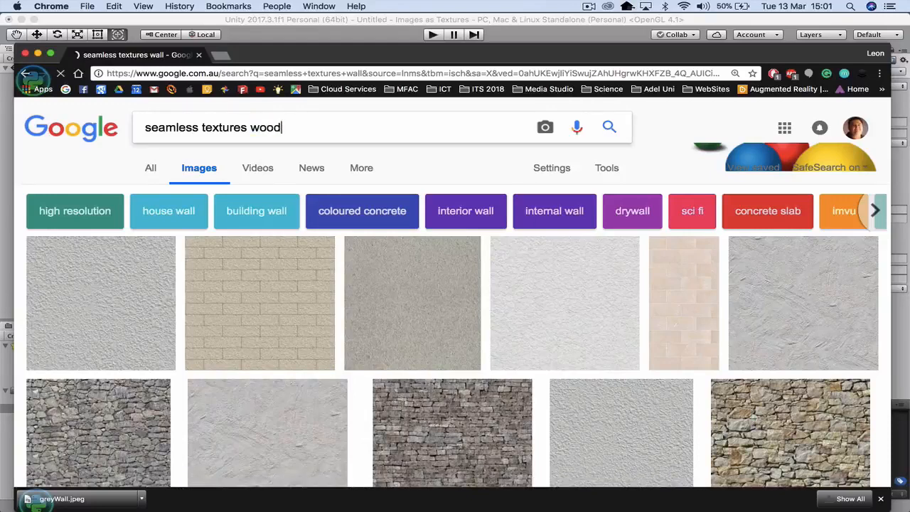
pyautogui.press('Return')
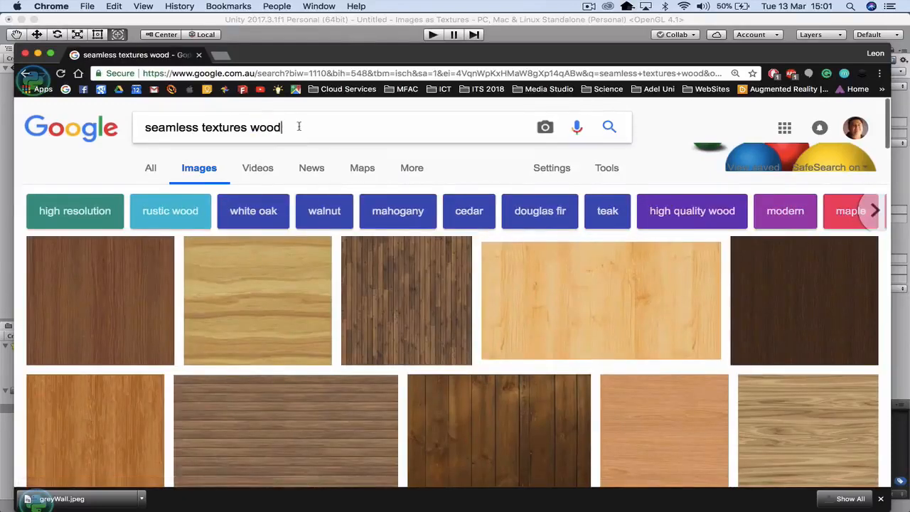
# - Change the image search to "seamless textures logs"
pyautogui.moveTo(299, 127); pyautogui.dragTo(250, 126)
pyautogui.write('logs')
pyautogui.press('Return')
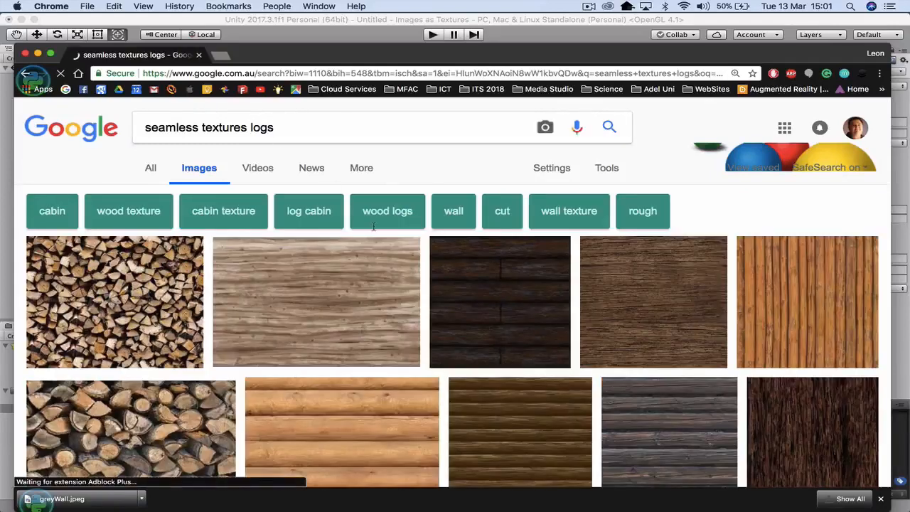
# - Save the light brown horizontal log texture image as log01 in the Textures folder
pyautogui.scroll(-3, 390, 324)
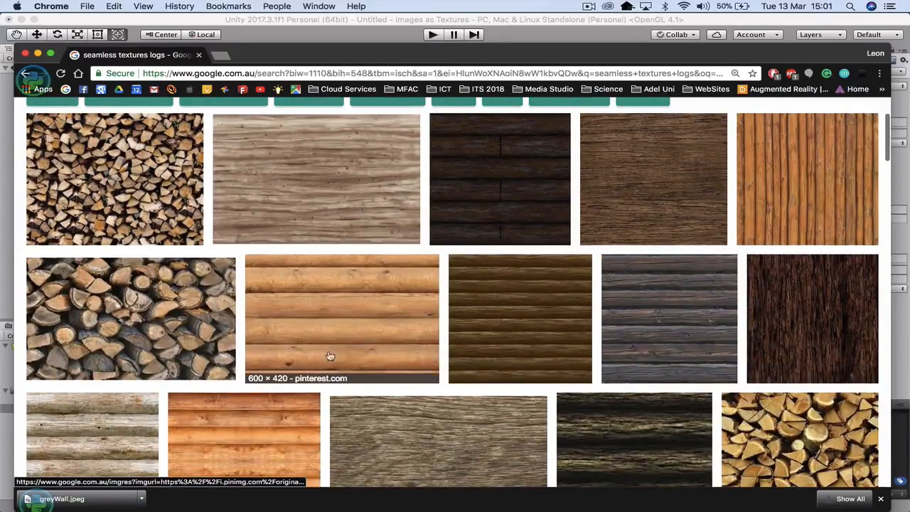
pyautogui.click(353, 308)
pyautogui.rightClick(314, 303)
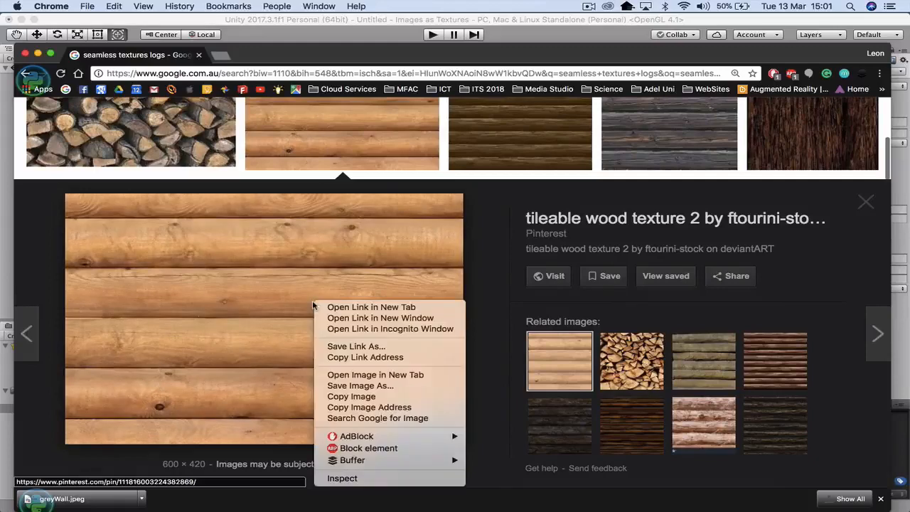
pyautogui.click(359, 385)
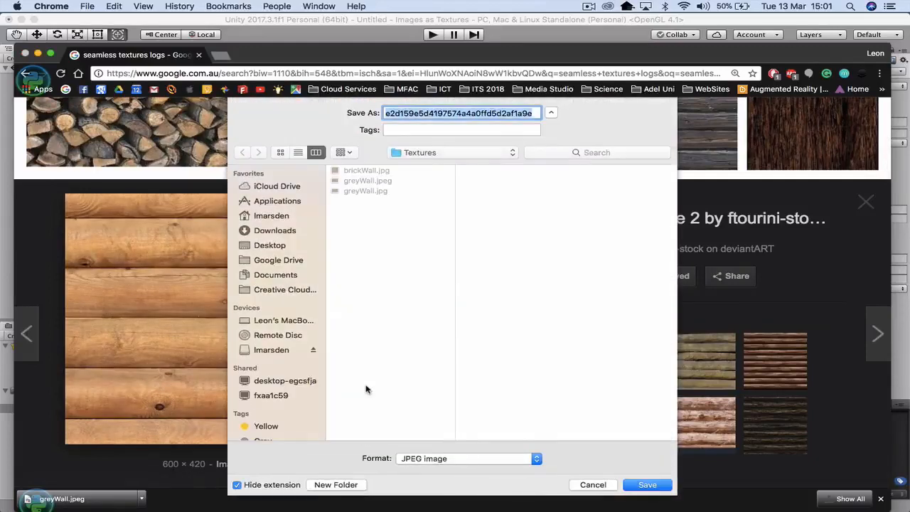
pyautogui.write('log01')
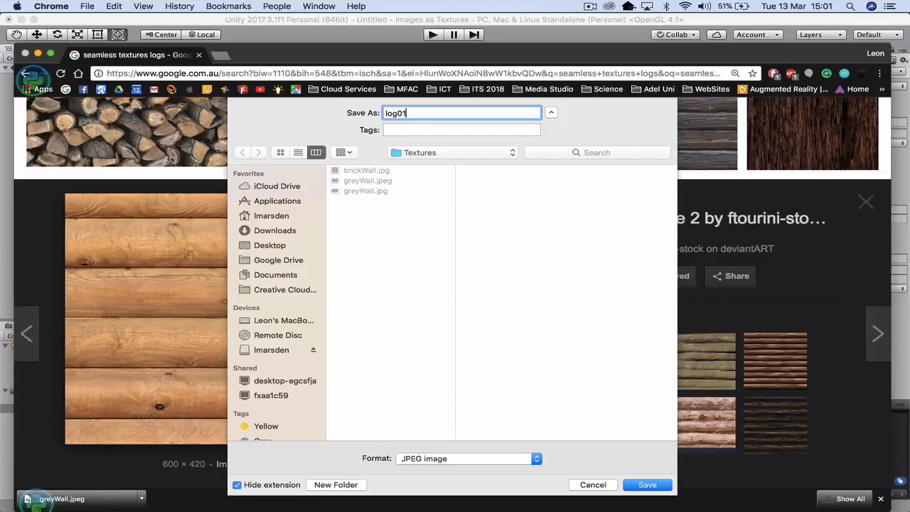
pyautogui.press('Return')
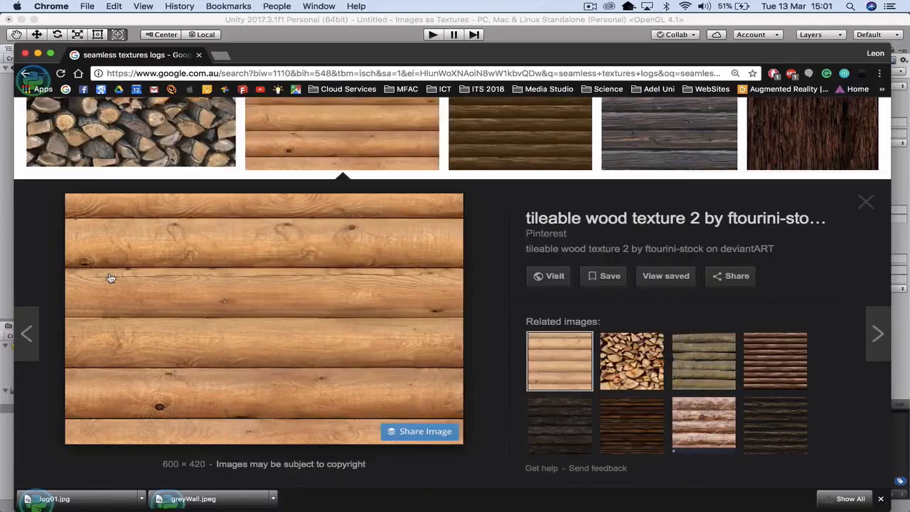
# - Close the browser window and open the images folder in the Unity project's Assets
pyautogui.click(26, 54)
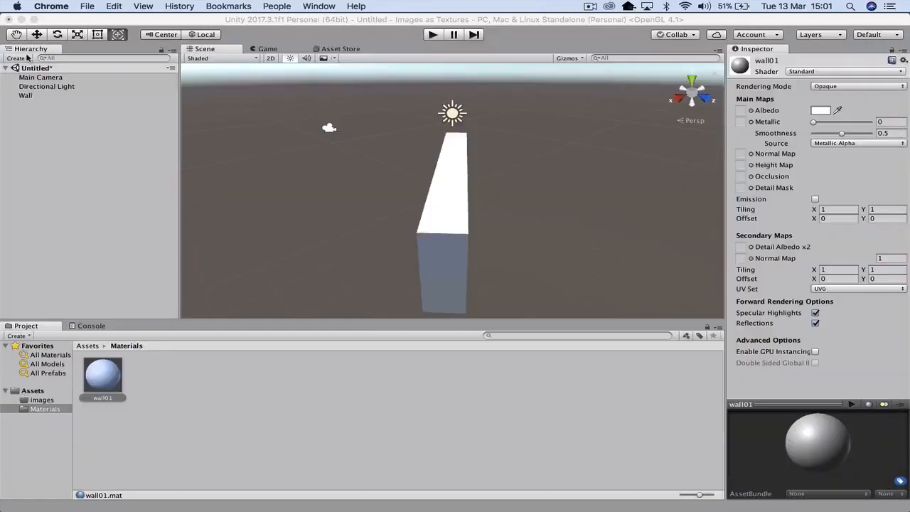
pyautogui.click(41, 400)
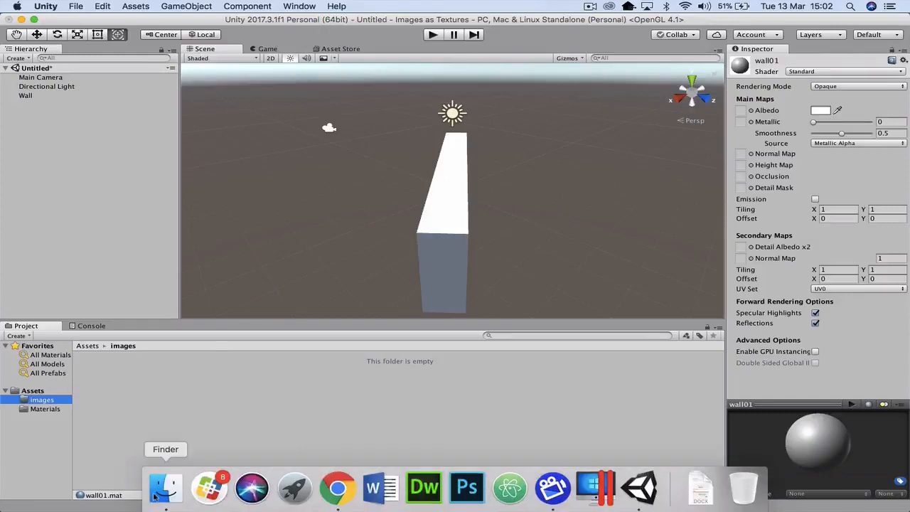
# - Switch to Finder, open the Textures folder on the Desktop and move its window clear of the project's images folder
pyautogui.click(164, 489)
pyautogui.scroll(5, 122, 404)
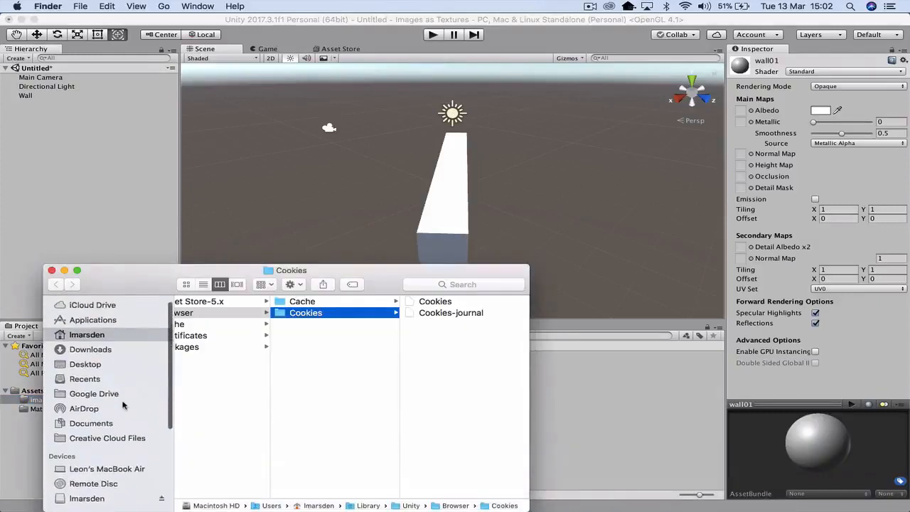
pyautogui.click(98, 371)
pyautogui.click(216, 302)
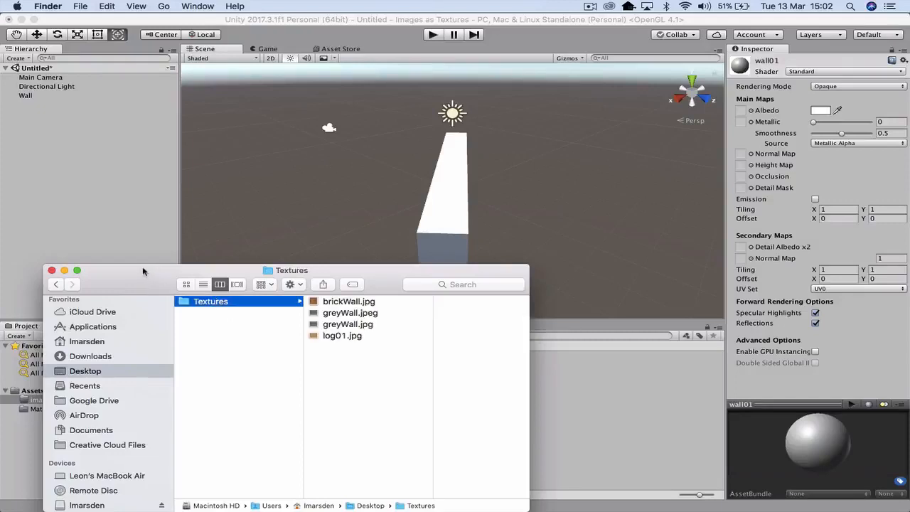
pyautogui.moveTo(146, 277); pyautogui.dragTo(395, 279)
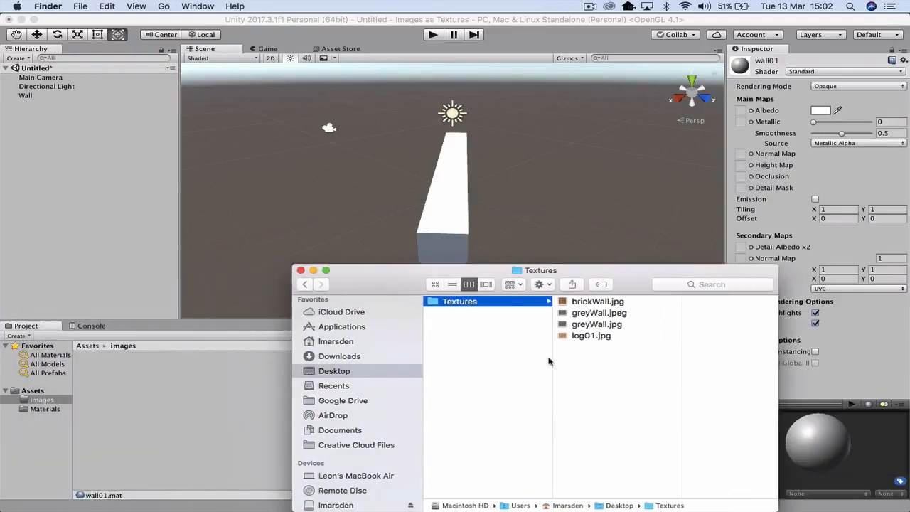
# - Import brickWall.jpg, greyWall.jpg and log01.jpg from the Textures folder into the Unity project's images folder
pyautogui.click(593, 337)
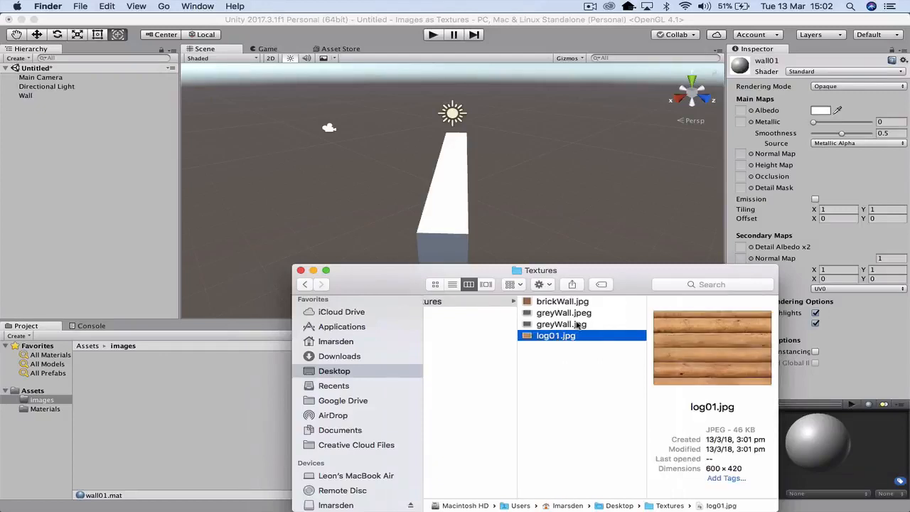
pyautogui.keyDown('super'); pyautogui.click(577, 324); pyautogui.keyUp('super')
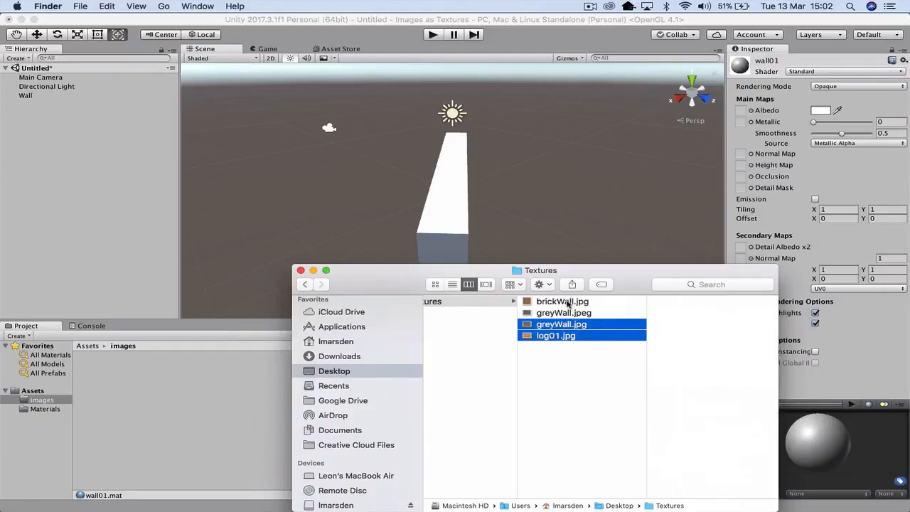
pyautogui.keyDown('super'); pyautogui.click(569, 302); pyautogui.keyUp('super')
pyautogui.moveTo(552, 337); pyautogui.dragTo(192, 418)
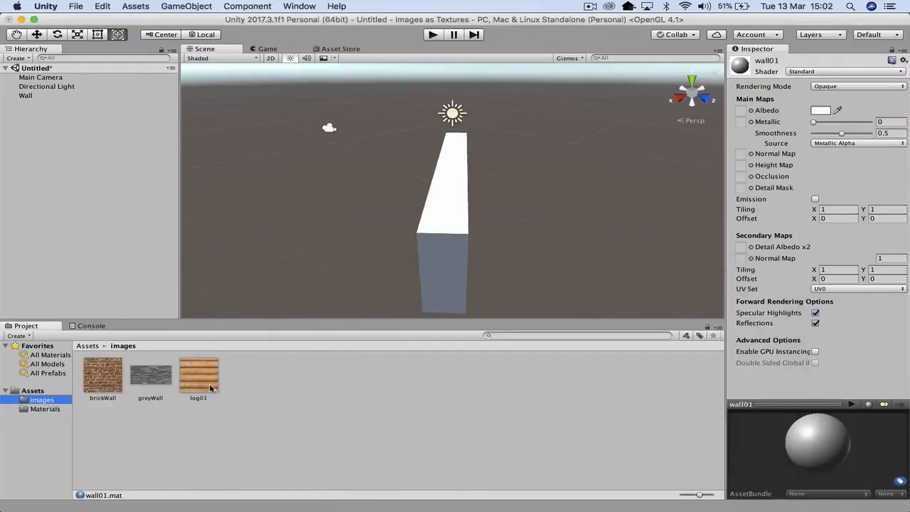
# - Change the shader of the wall01 material in the Materials folder to Legacy Shaders/Diffuse
pyautogui.click(44, 409)
pyautogui.click(51, 400)
pyautogui.click(47, 410)
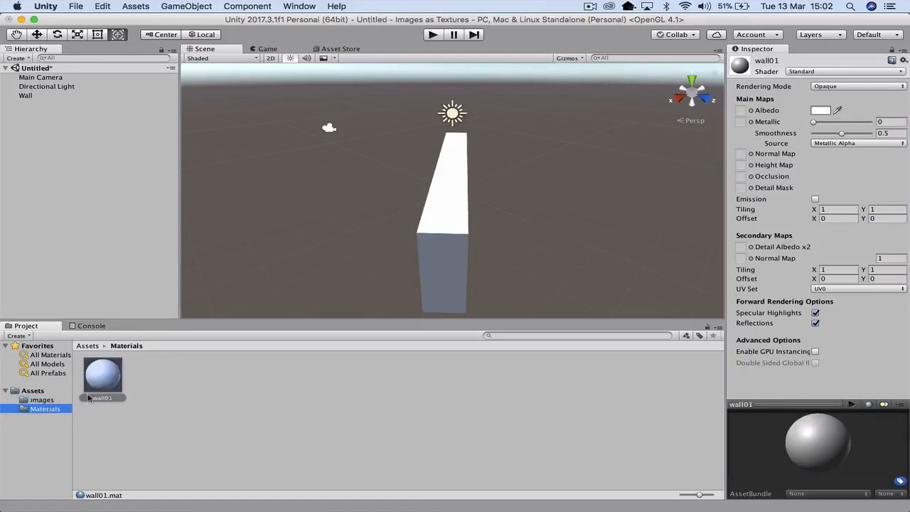
pyautogui.click(105, 379)
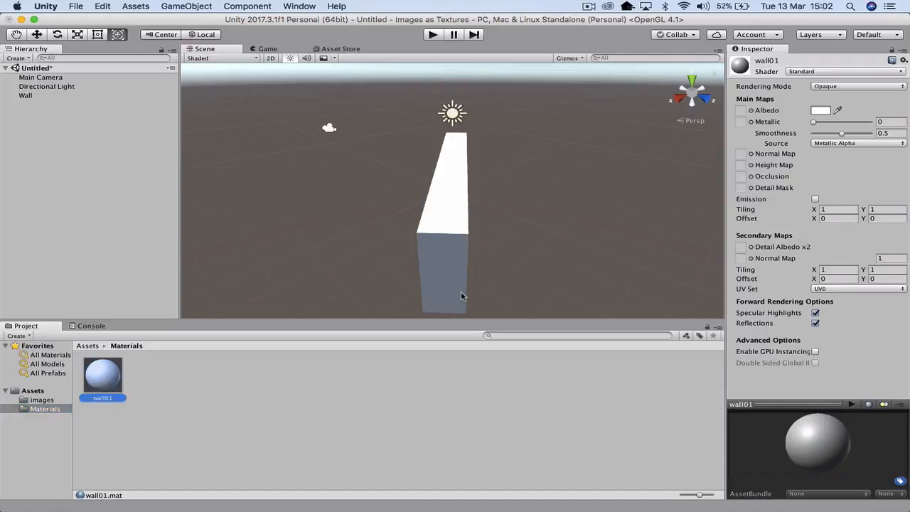
pyautogui.click(884, 72)
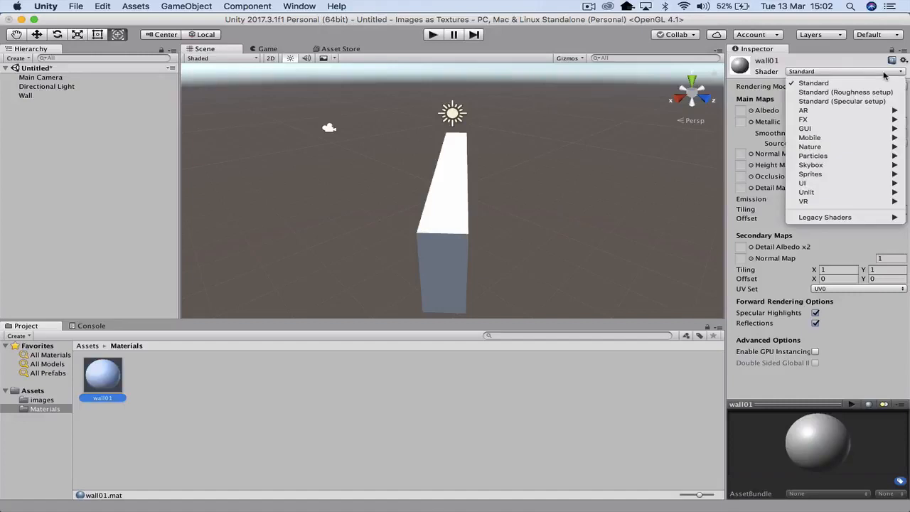
pyautogui.moveTo(853, 218)
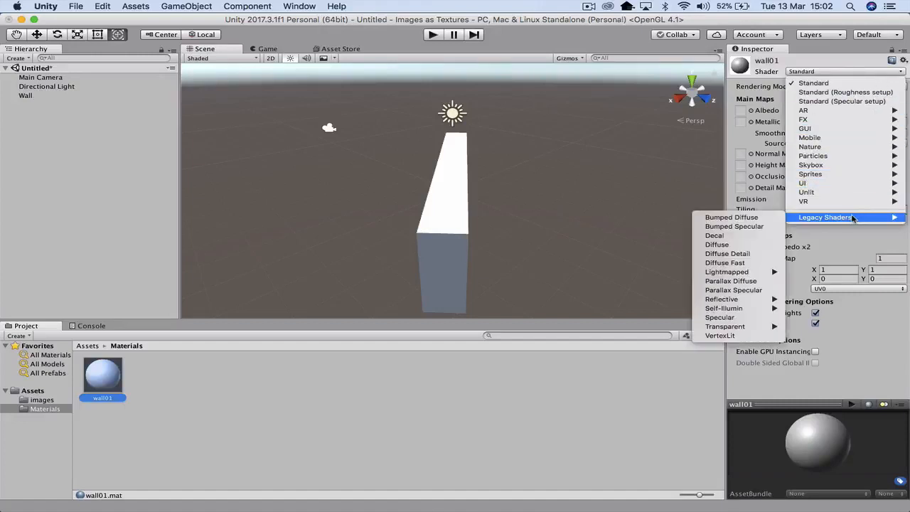
pyautogui.click(743, 246)
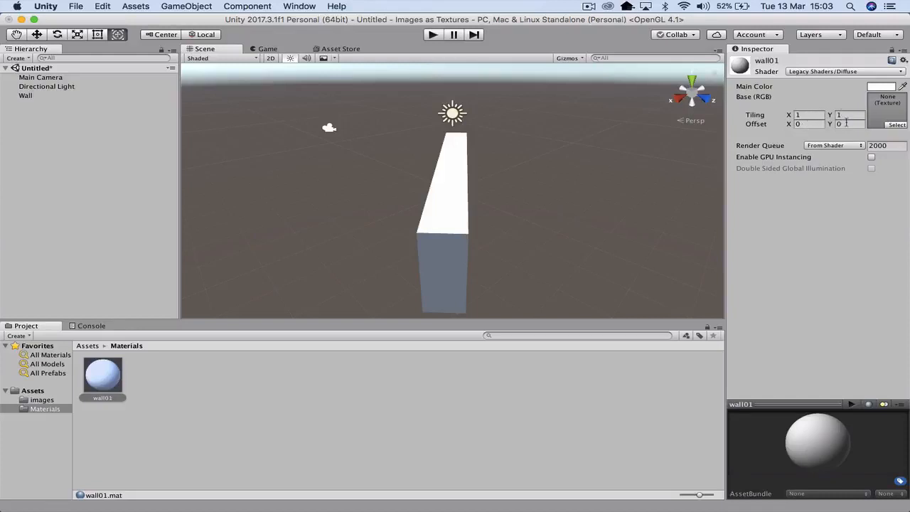
# - Assign the greyWall image as the base texture of the wall01 material
pyautogui.click(895, 124)
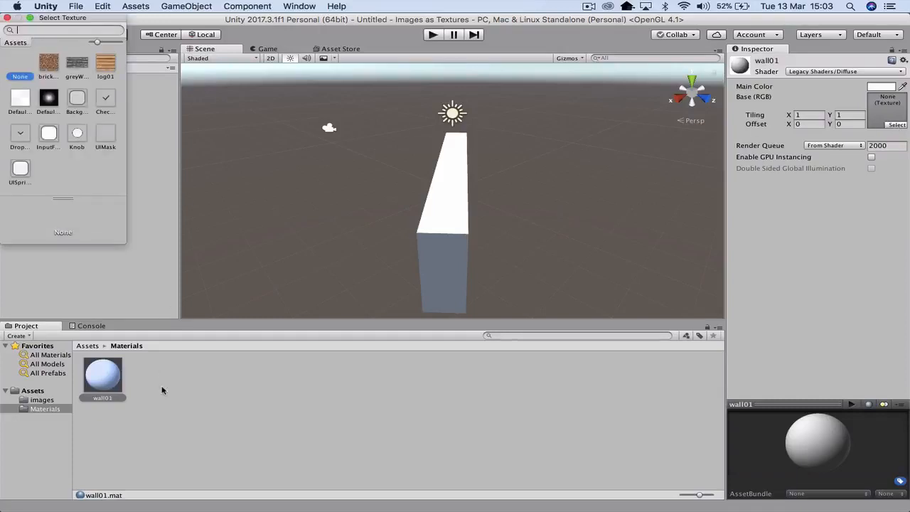
pyautogui.click(80, 64)
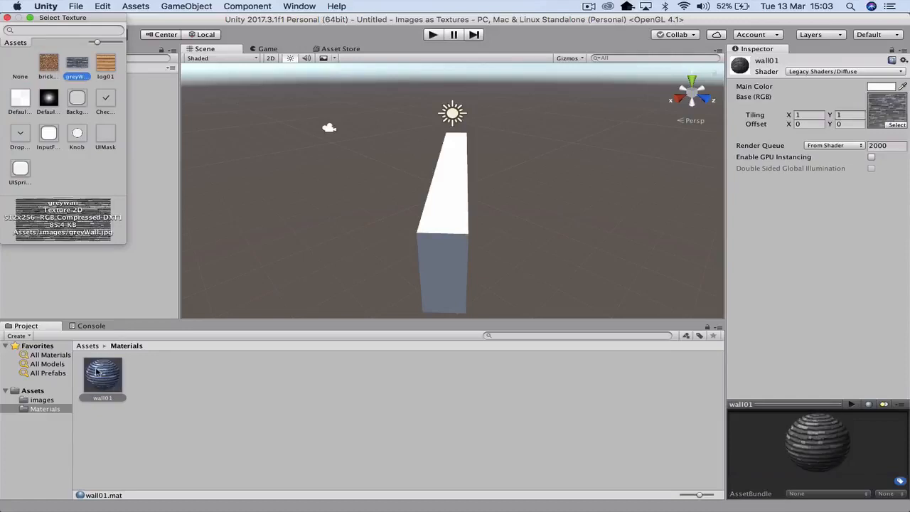
pyautogui.click(262, 414)
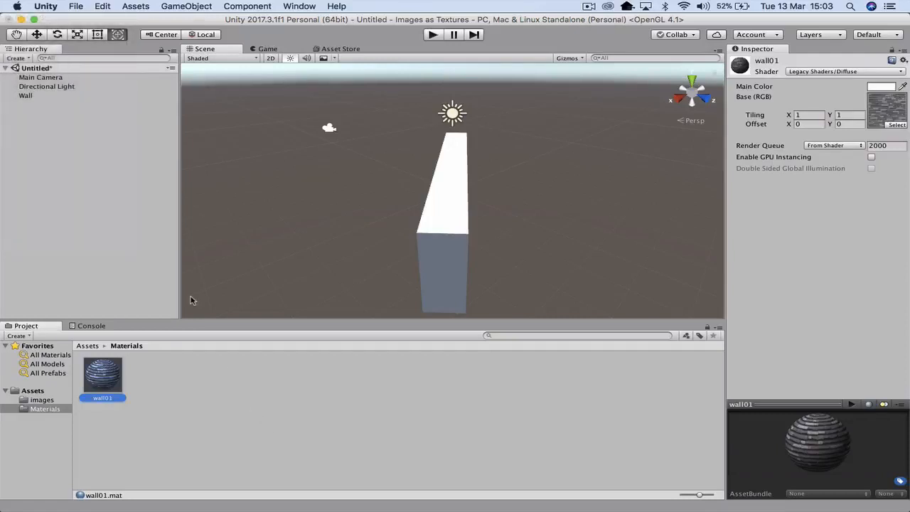
# - Apply the wall01 material to the Wall object and preview it briefly in play mode
pyautogui.click(25, 95)
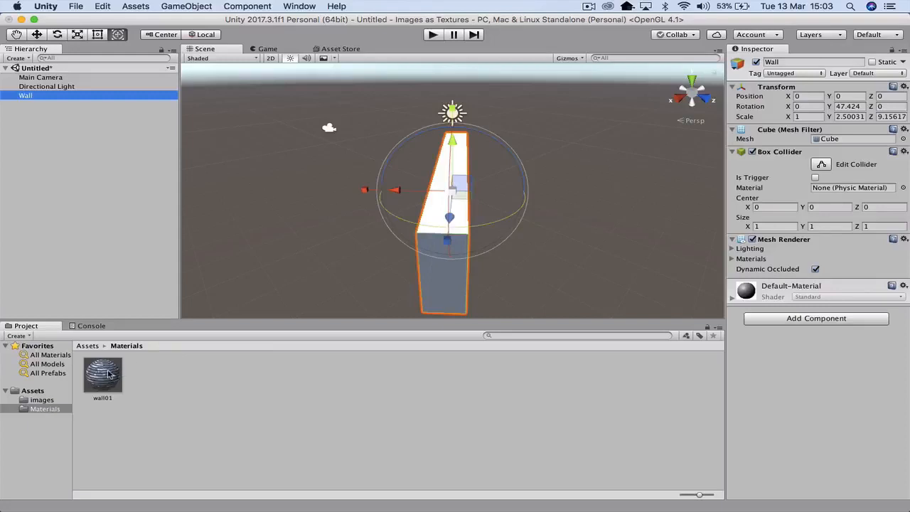
pyautogui.moveTo(103, 376); pyautogui.dragTo(772, 380)
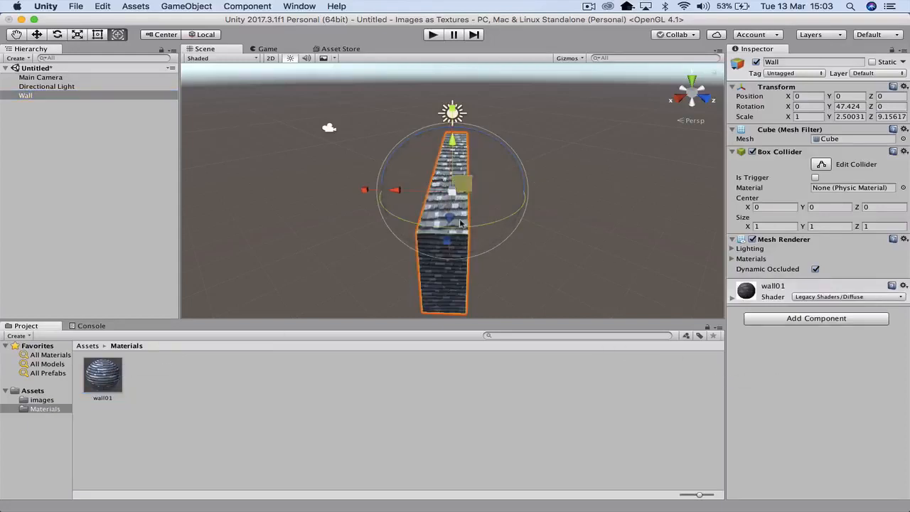
pyautogui.click(430, 35)
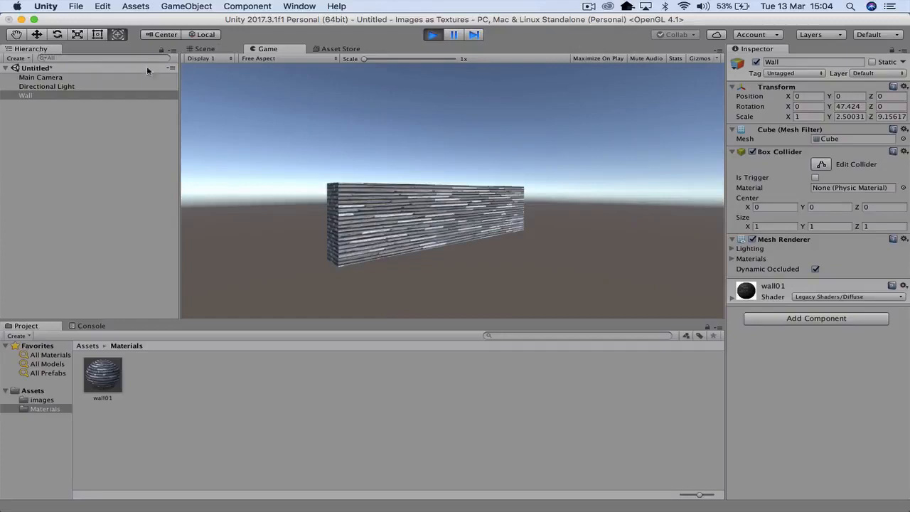
pyautogui.click(432, 34)
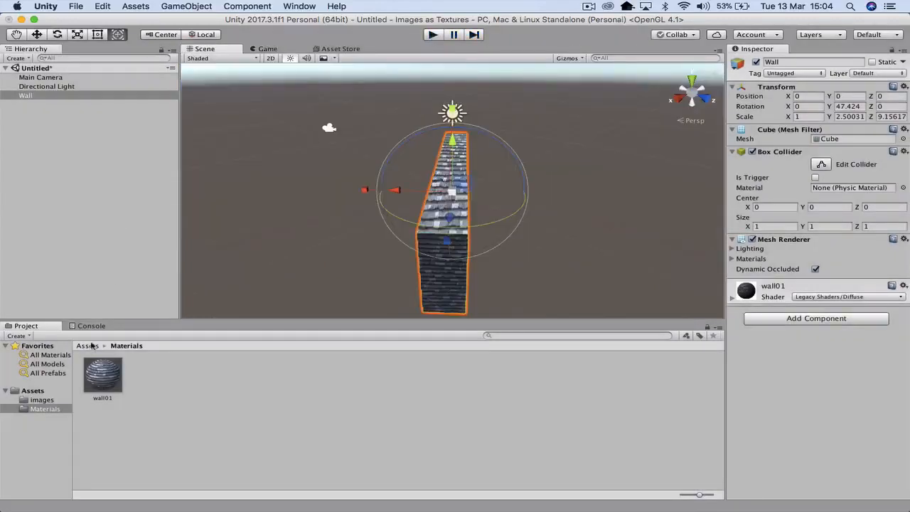
# - Create a new material named LogWall in the Materials folder
pyautogui.rightClick(170, 386)
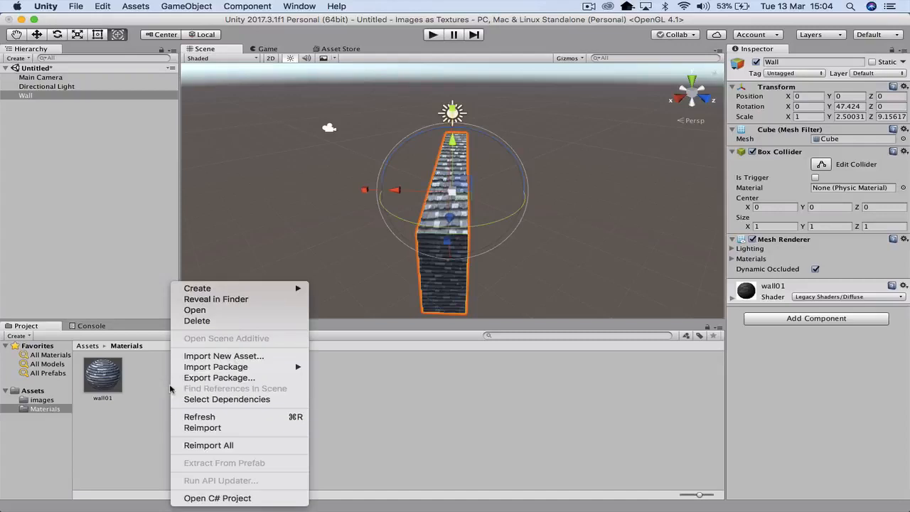
pyautogui.moveTo(226, 289)
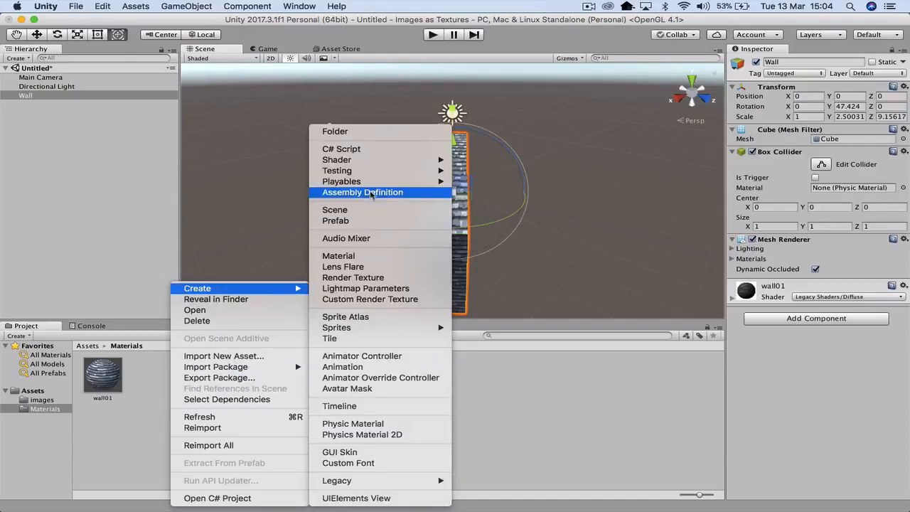
pyautogui.click(359, 257)
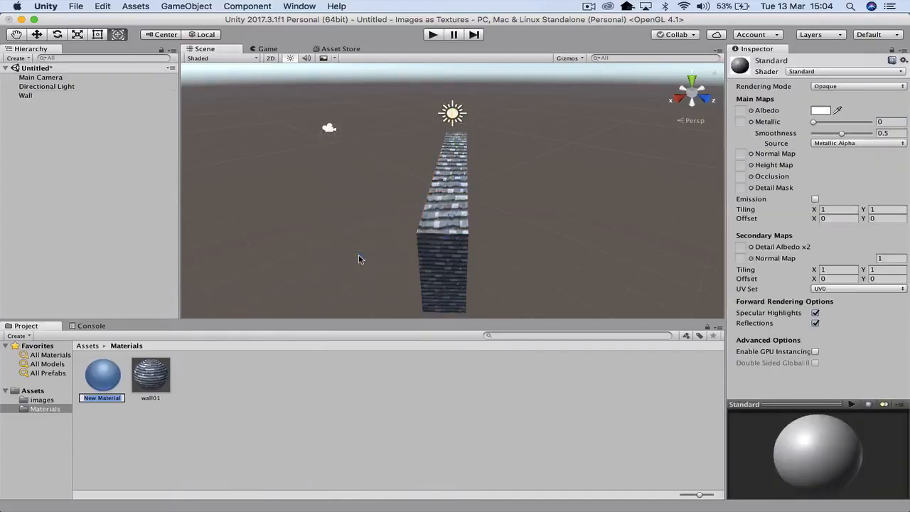
pyautogui.write('LogWall')
pyautogui.press('Return')
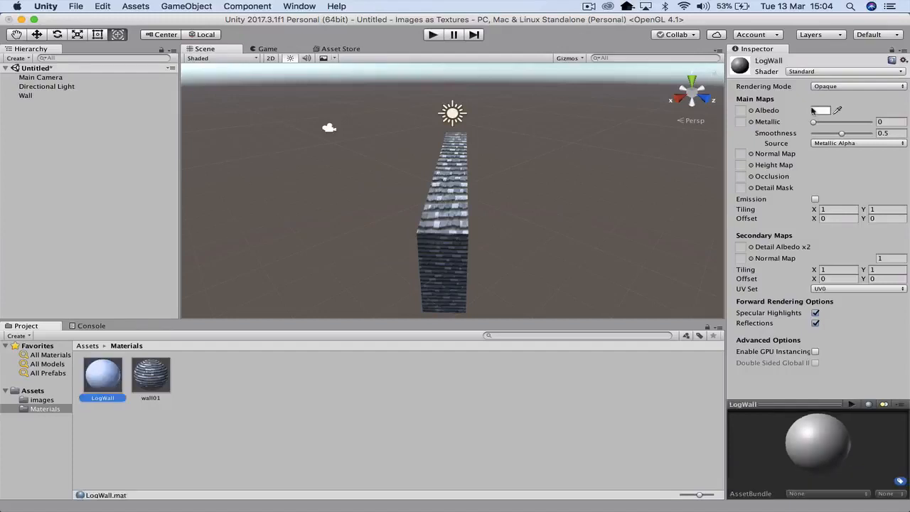
# - Set the LogWall material's shader to Legacy Shaders/Diffuse and assign log01 as its base texture
pyautogui.click(840, 72)
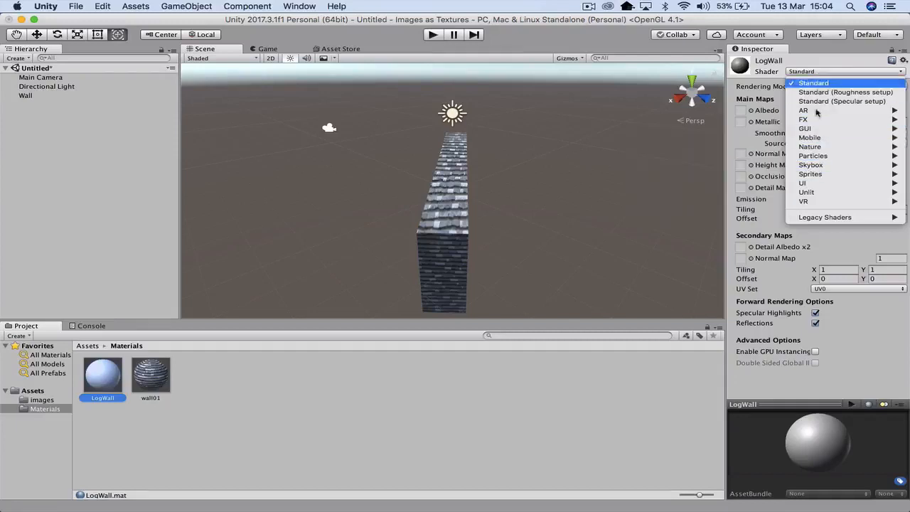
pyautogui.moveTo(818, 218)
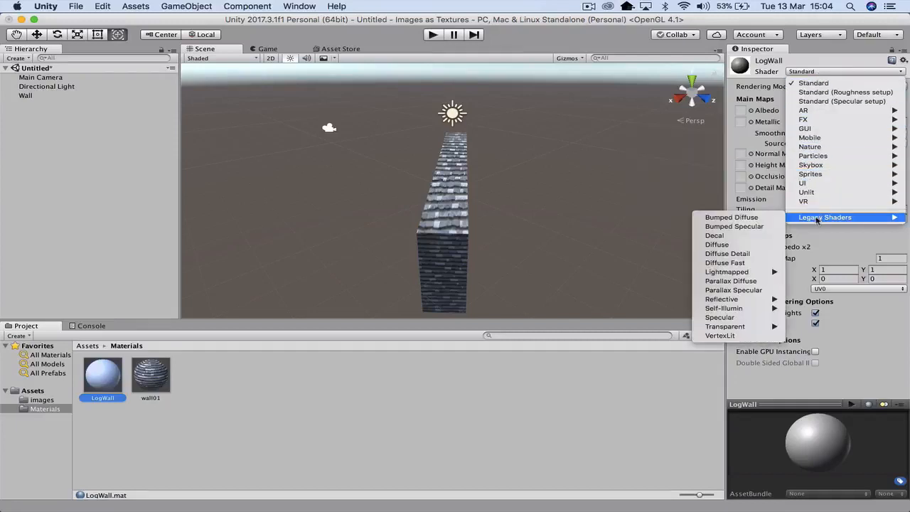
pyautogui.click(739, 245)
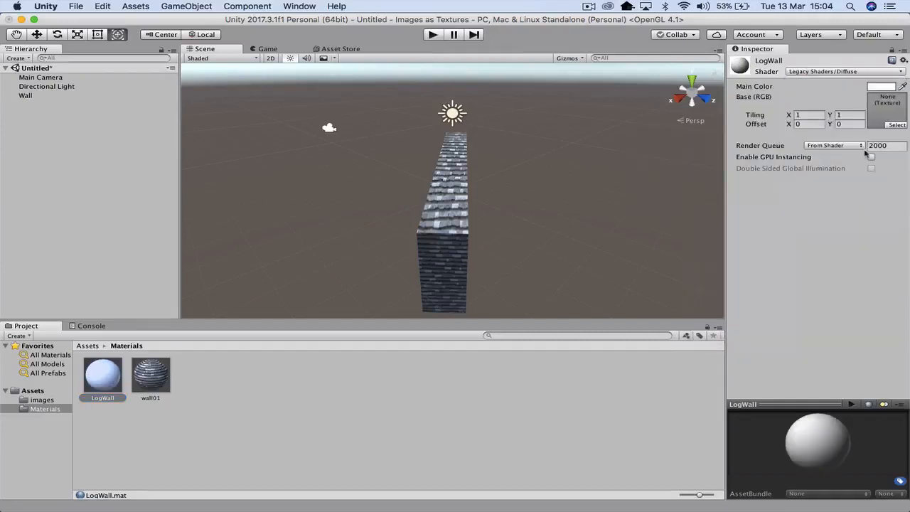
pyautogui.click(894, 125)
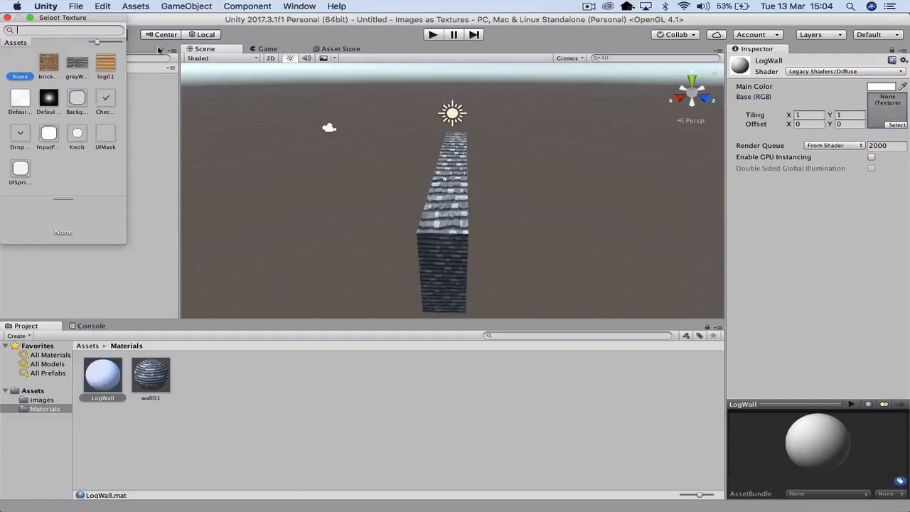
pyautogui.click(105, 66)
pyautogui.click(205, 430)
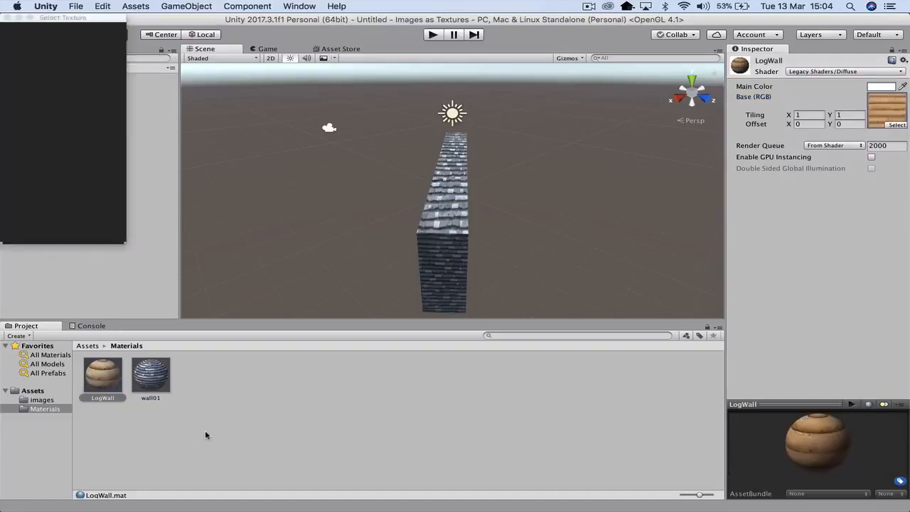
# - Apply the LogWall material to the Wall object and run the scene in play mode
pyautogui.click(25, 95)
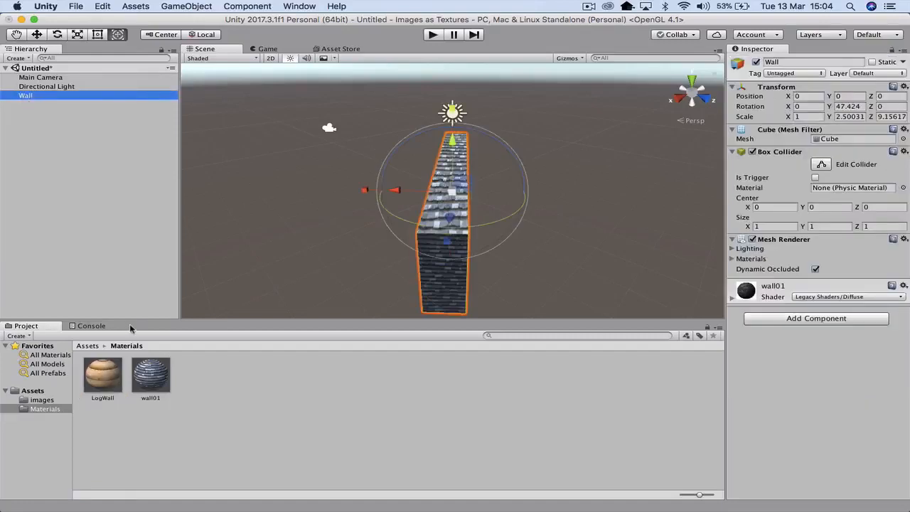
pyautogui.moveTo(104, 377); pyautogui.dragTo(809, 418)
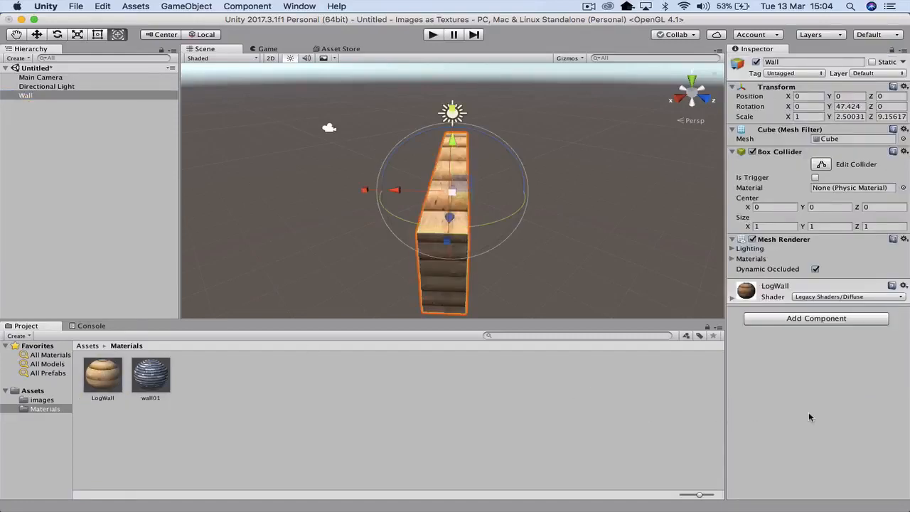
pyautogui.click(435, 36)
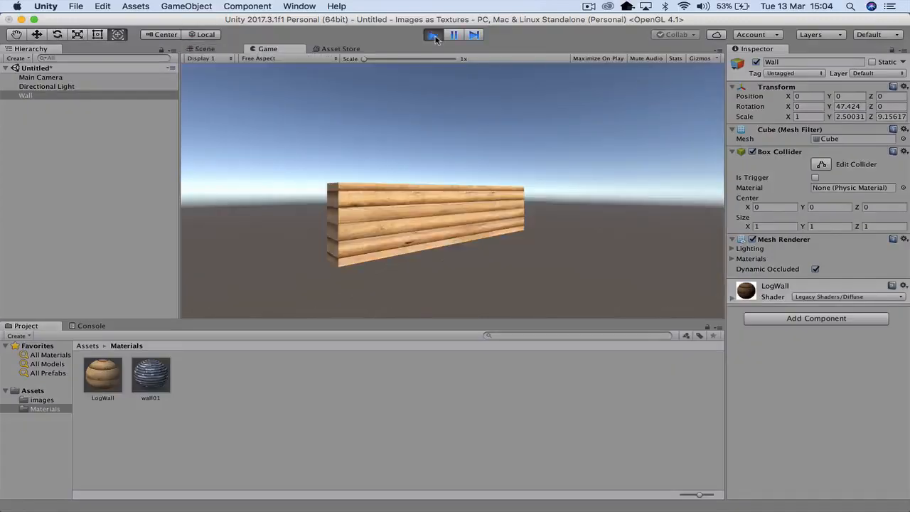